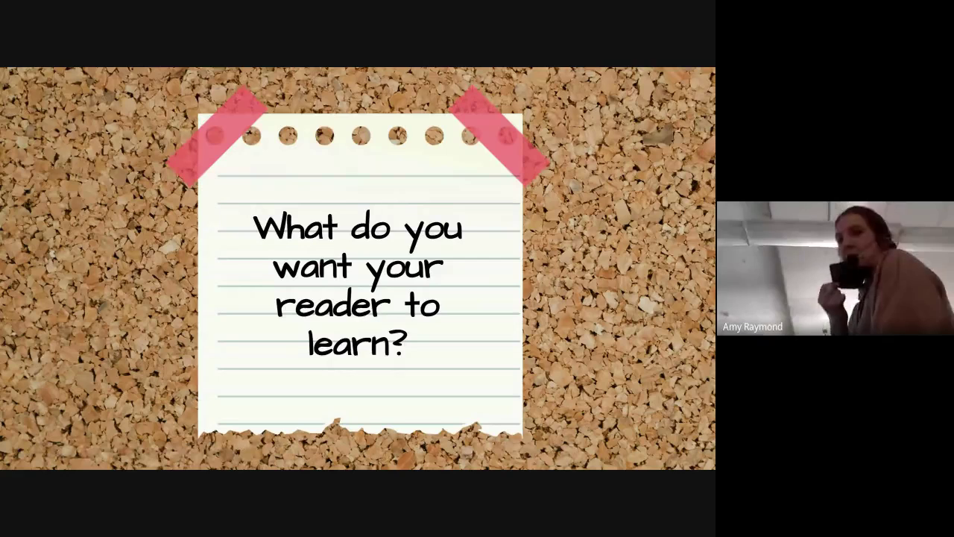
# Advance the Slides lesson from 'What do you want your reader to learn?' to the Planning slide.
pyautogui.press('Right')
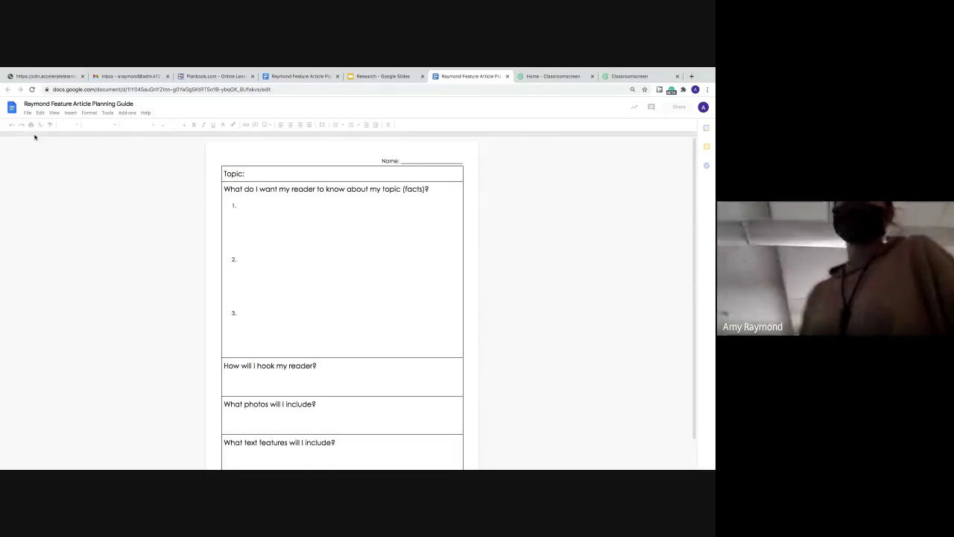
# Enter 'Mimic octopus - how they imitate other animals' after Topic:, correcting a typo in 'octopus'.
pyautogui.click(255, 174)
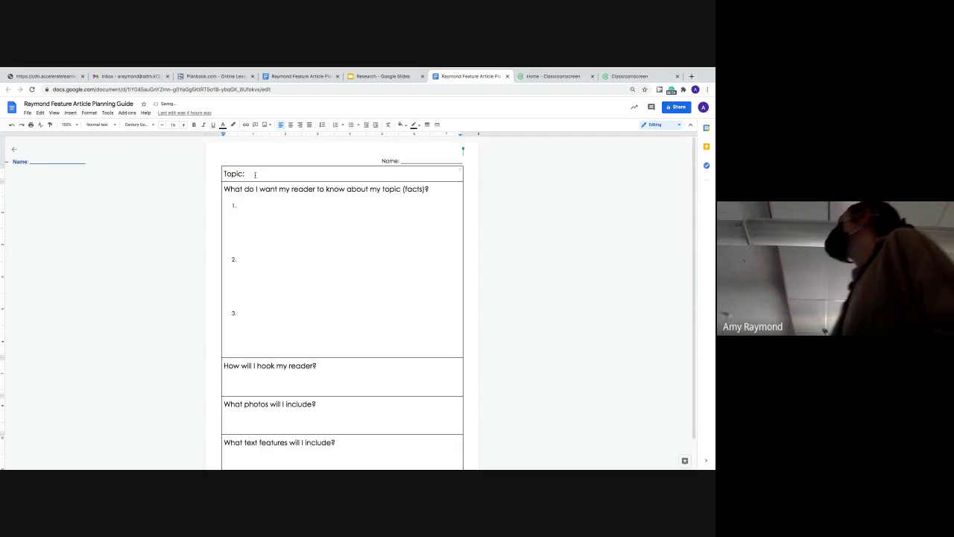
pyautogui.write('Mimic octopu')
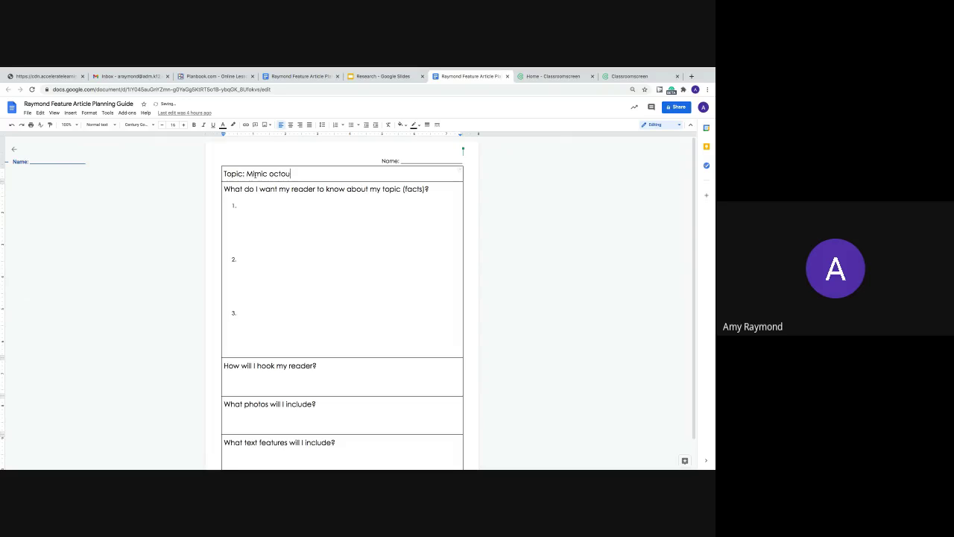
pyautogui.press('BackSpace')
pyautogui.write('pus -')
pyautogui.click(277, 179)
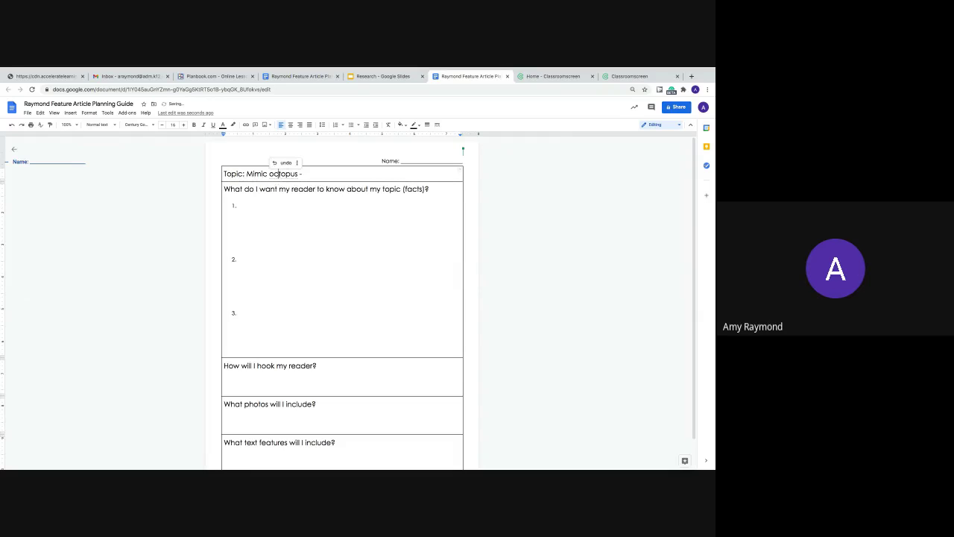
pyautogui.click(313, 175)
pyautogui.write('h')
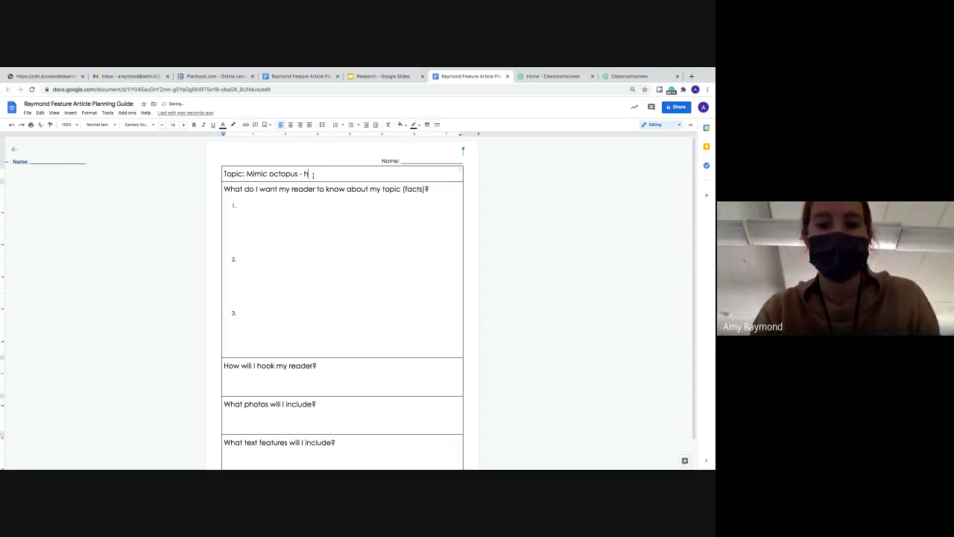
pyautogui.write('ow they i')
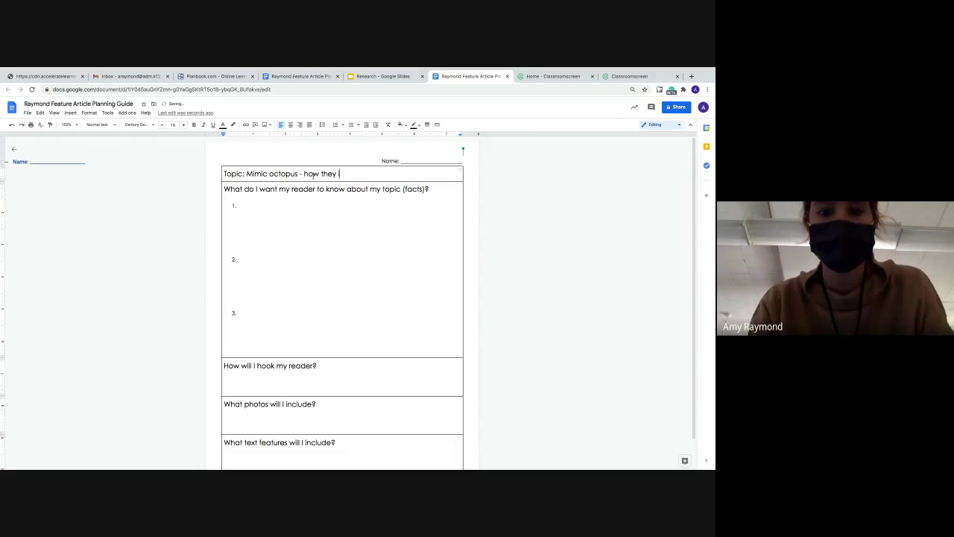
pyautogui.write('mitate ot')
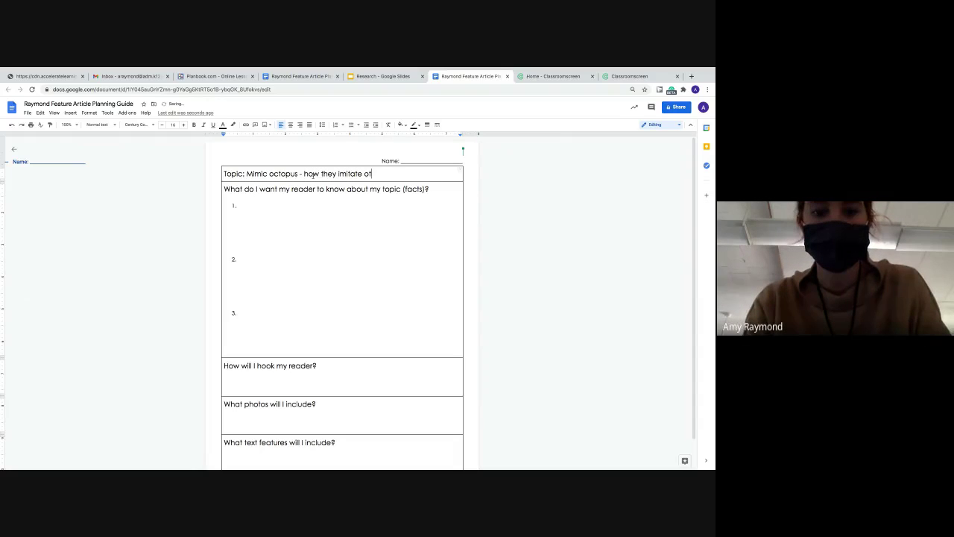
pyautogui.write('her animals')
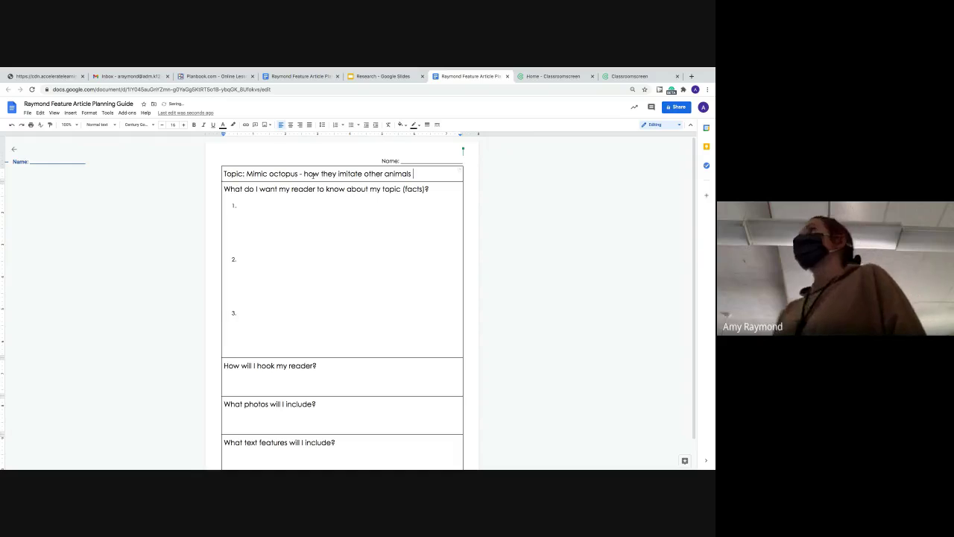
# Write question 1 in item 1, asking why mimic octopuses imitate other animals.
pyautogui.click(263, 205)
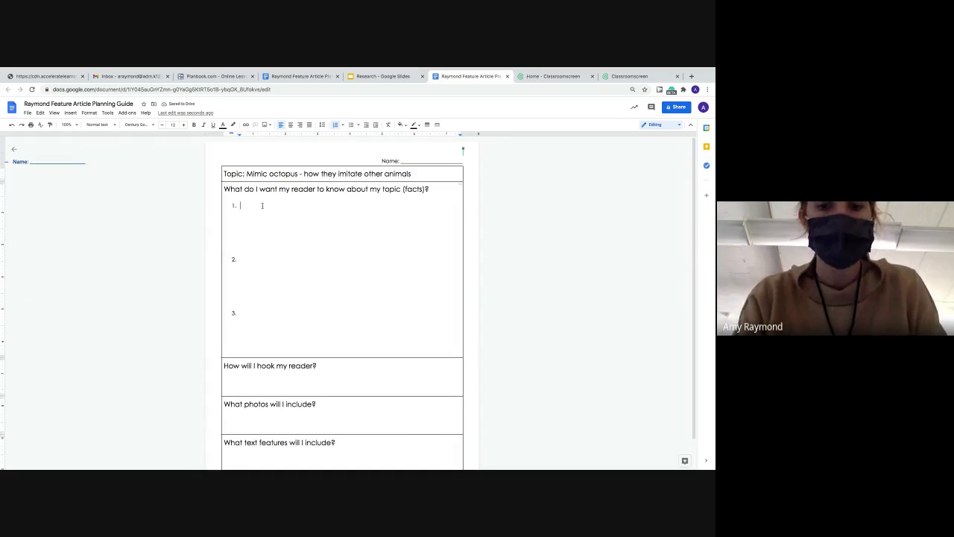
pyautogui.write('How')
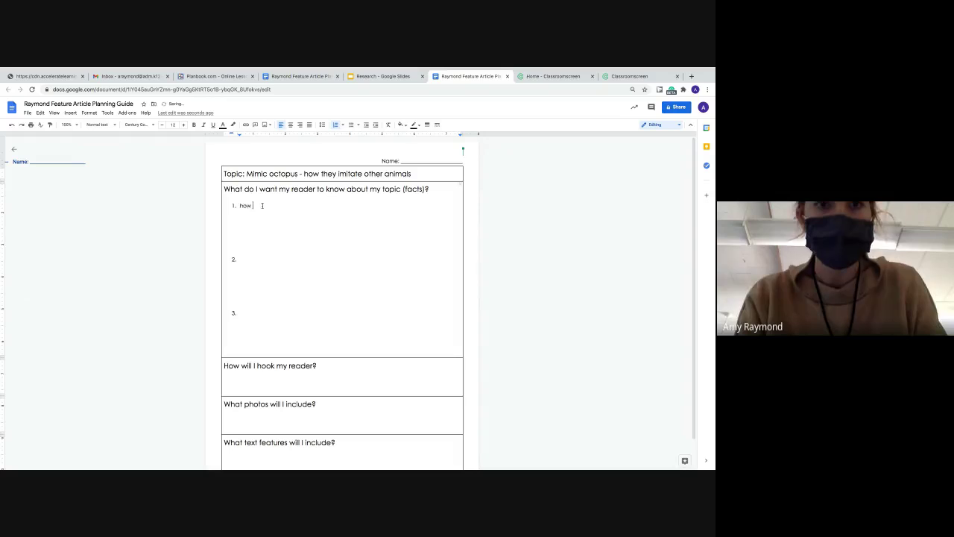
pyautogui.write('Why do mi')
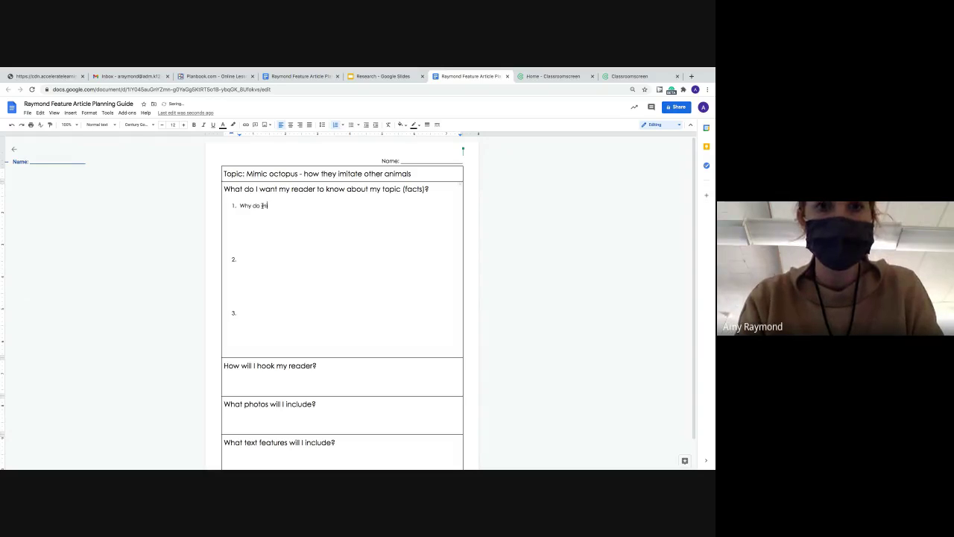
pyautogui.write('mic o')
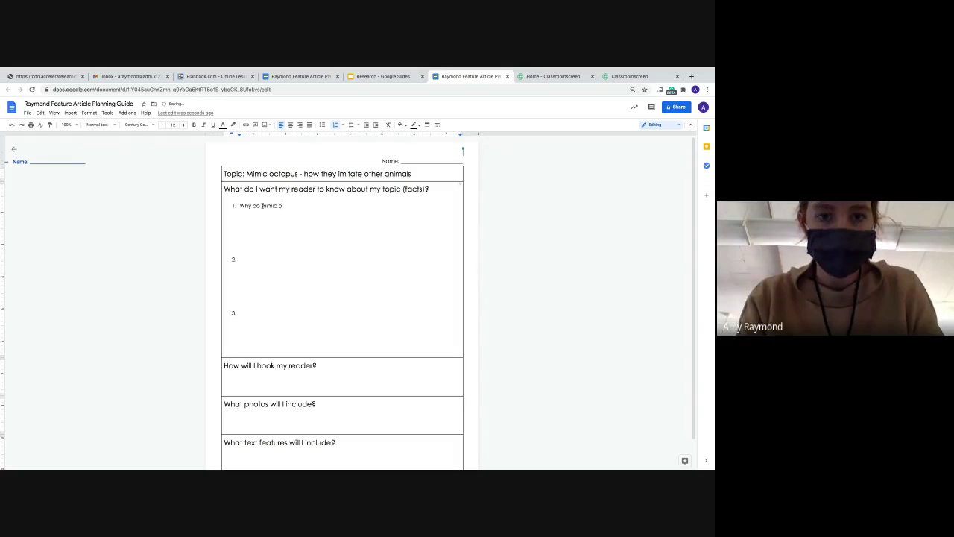
pyautogui.write('ctopuses imita')
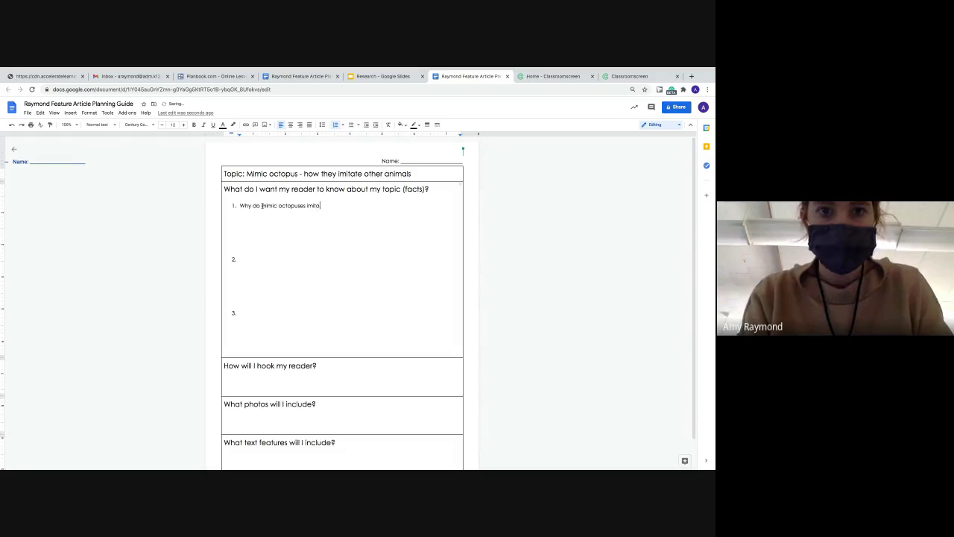
pyautogui.write('ther o')
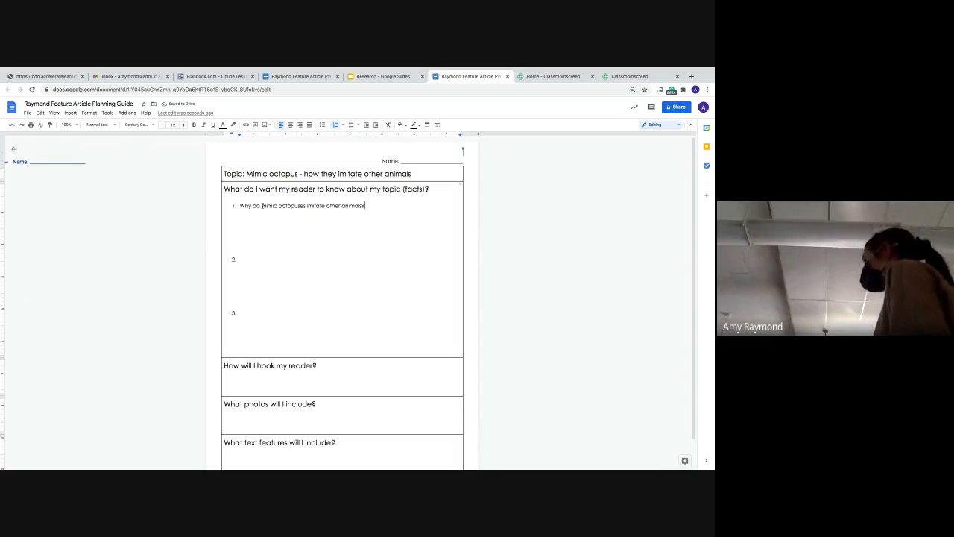
pyautogui.scroll(2, 262, 205)
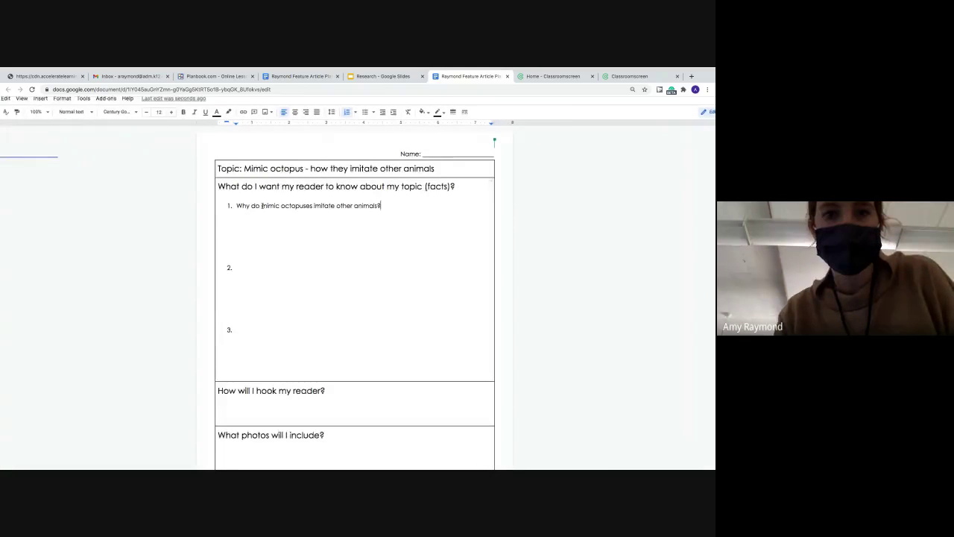
pyautogui.scroll(2, 262, 206)
# Add questions 2 and 3: 'How do they take other shapes?' and 'What animals do they imitate?'.
pyautogui.click(247, 295)
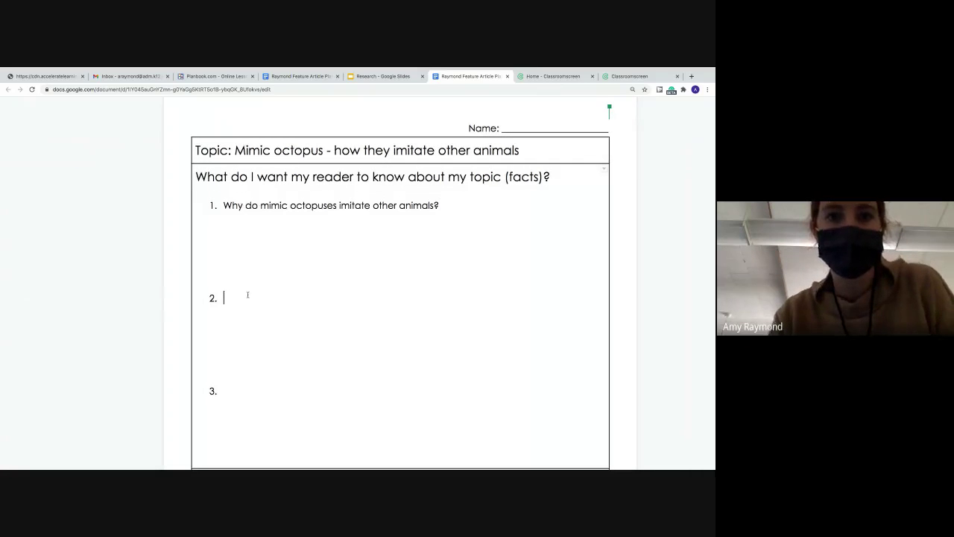
pyautogui.write('How d')
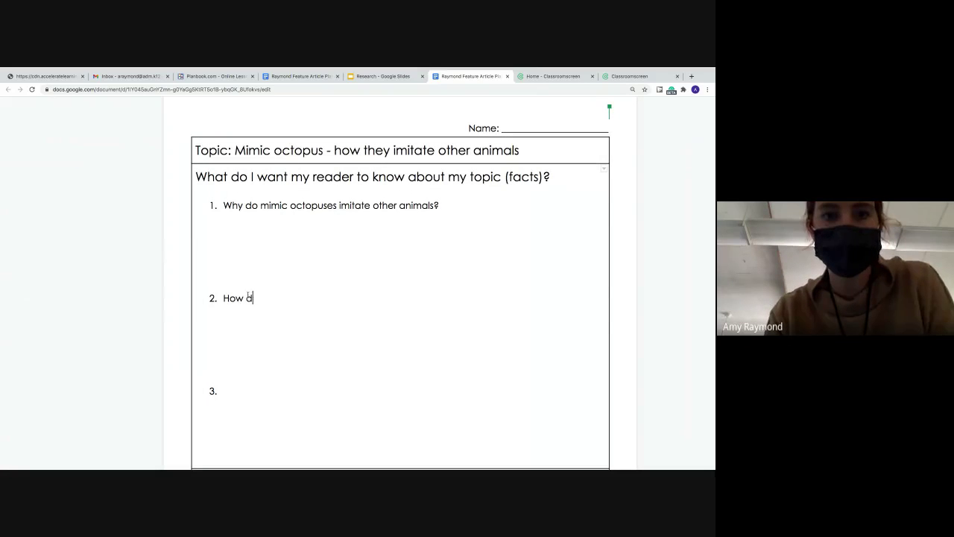
pyautogui.write('o they ta')
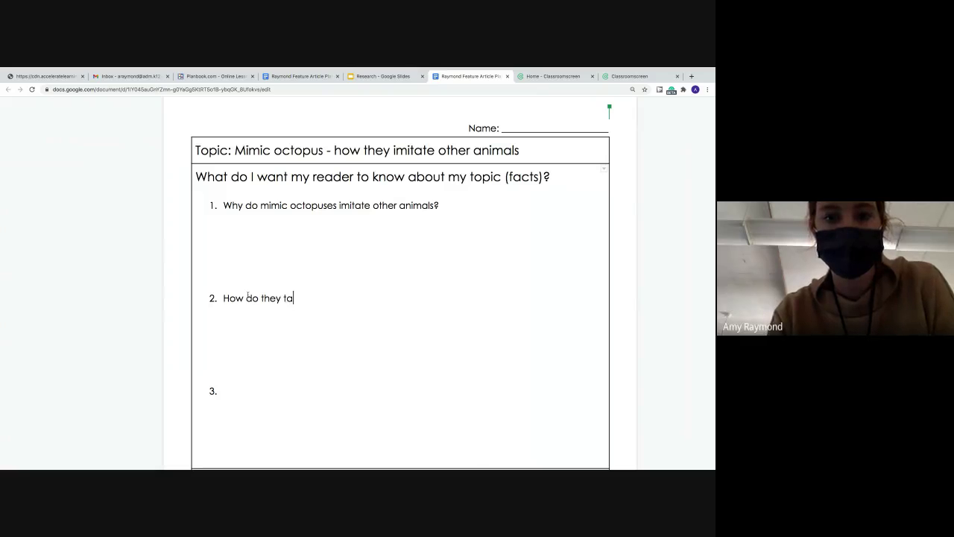
pyautogui.write('ke other shapes?')
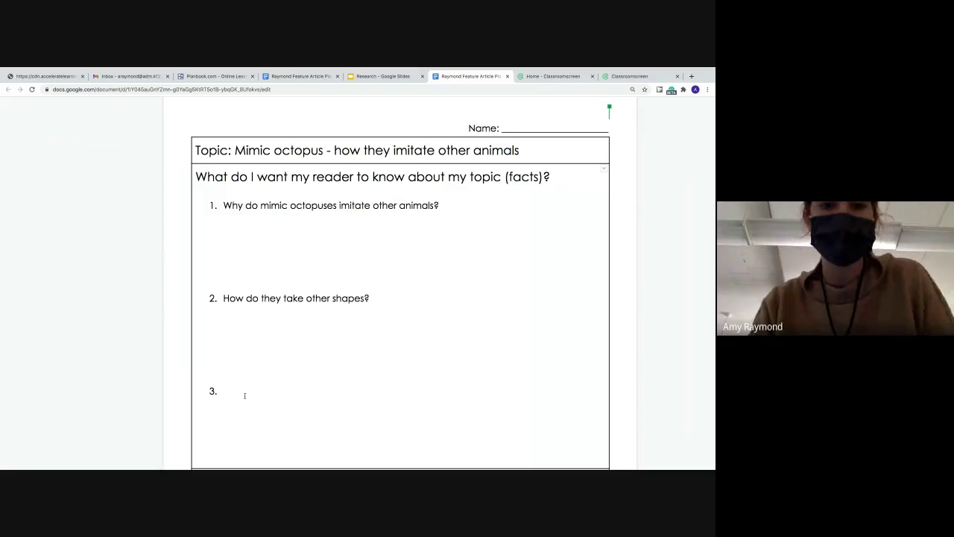
pyautogui.write('What a')
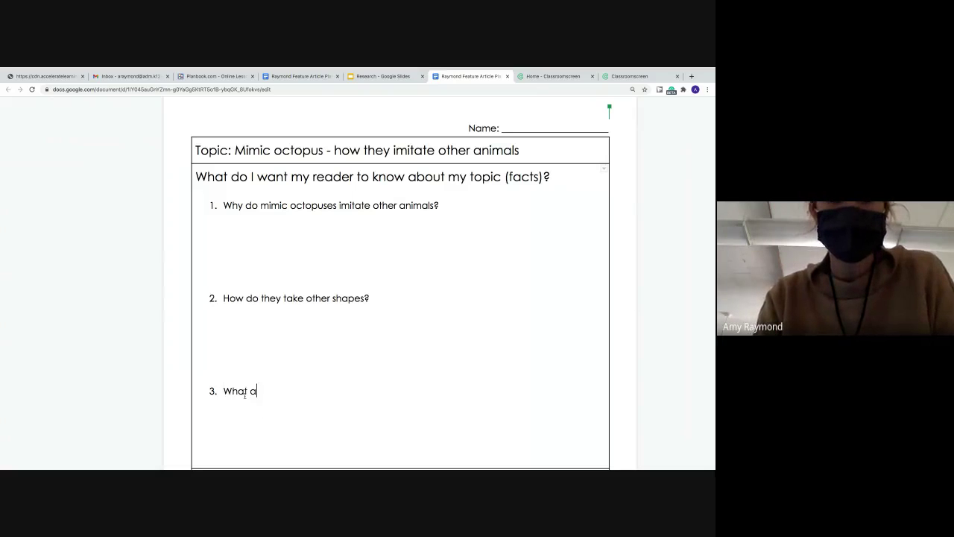
pyautogui.write('nimals do they imi')
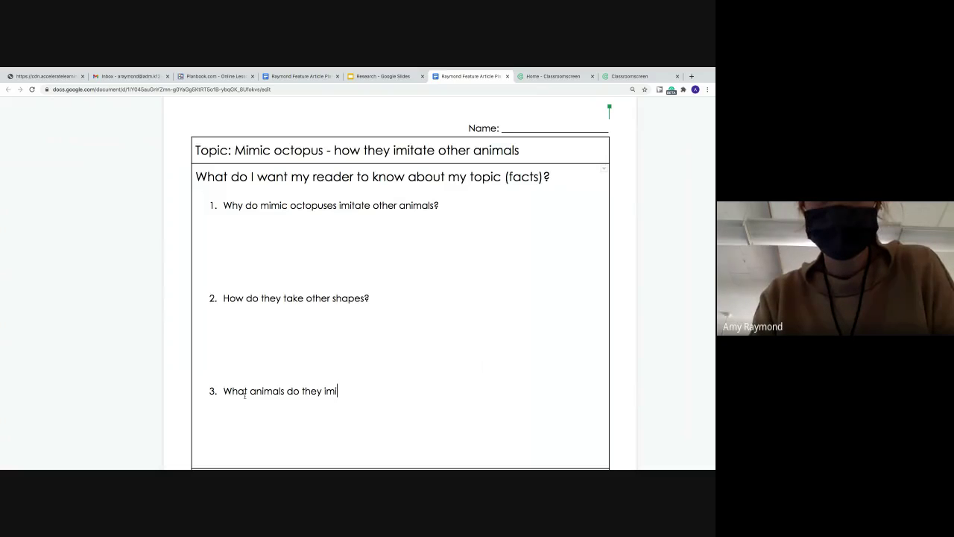
pyautogui.write('tate?')
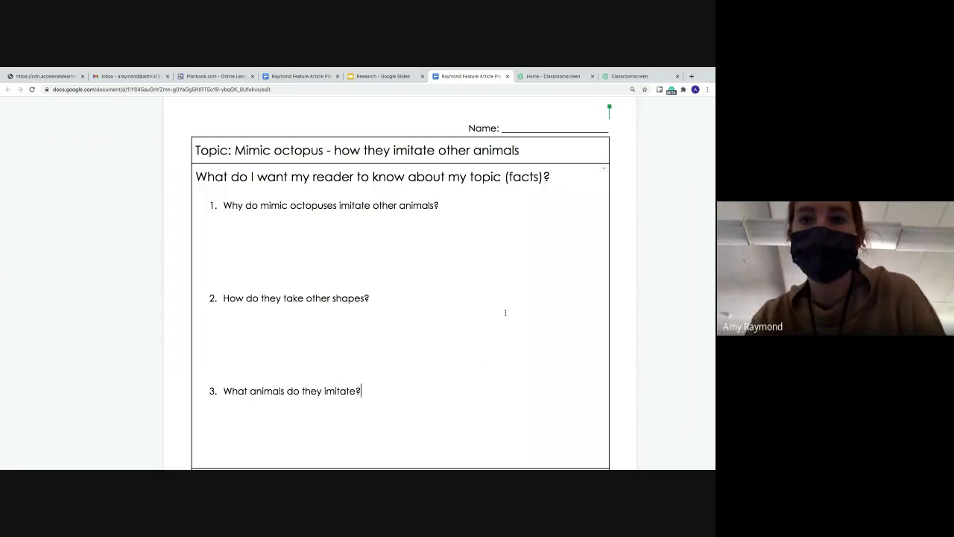
# Search Google for 'kidrex' in a new tab and open the KidRex kid-safe search site.
pyautogui.click(692, 76)
pyautogui.write('kidre')
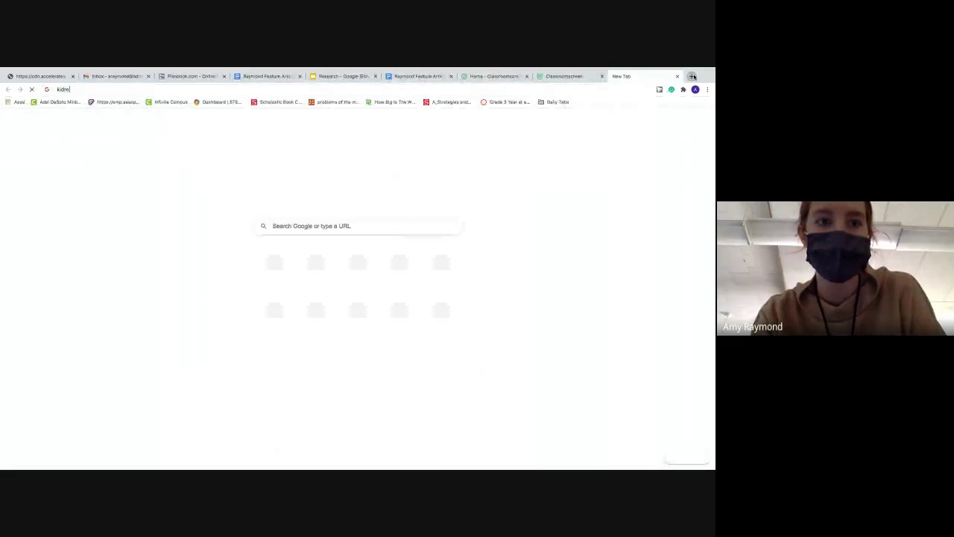
pyautogui.write('x')
pyautogui.press('Return')
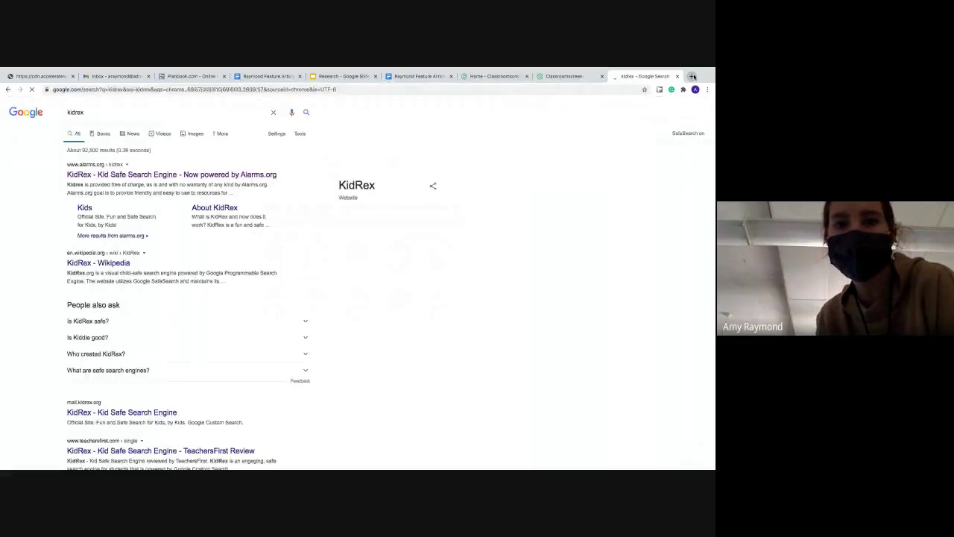
pyautogui.click(273, 176)
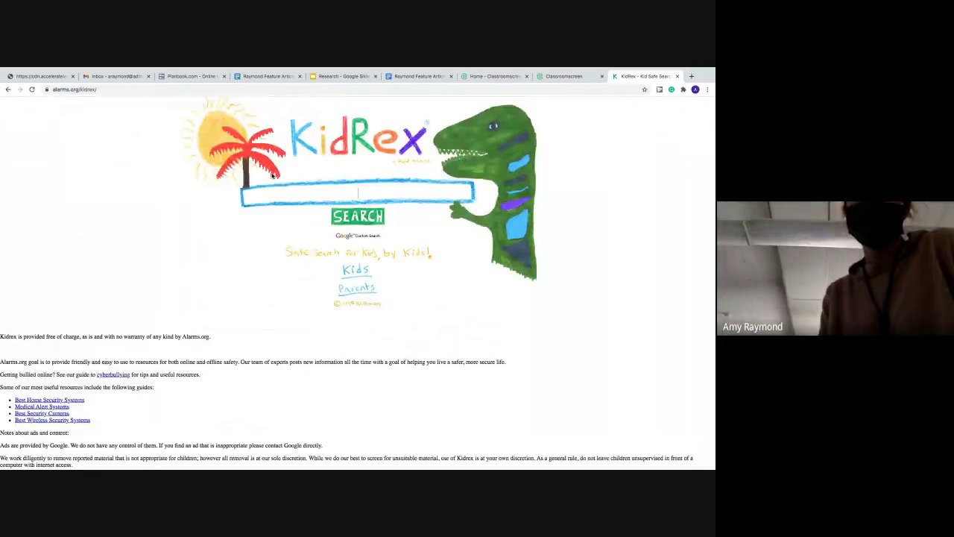
# Check the Research slides and the planning guide, then return to KidRex.
pyautogui.click(331, 77)
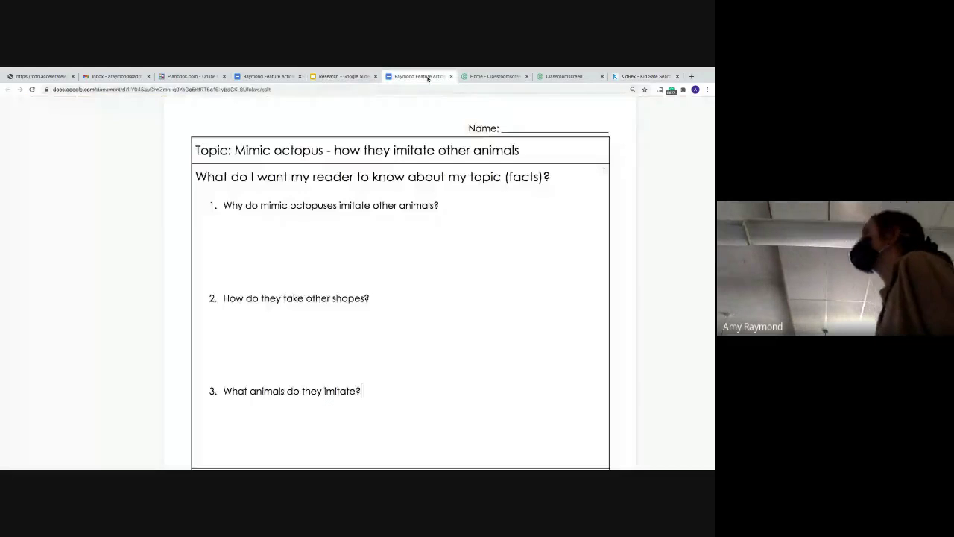
pyautogui.click(425, 76)
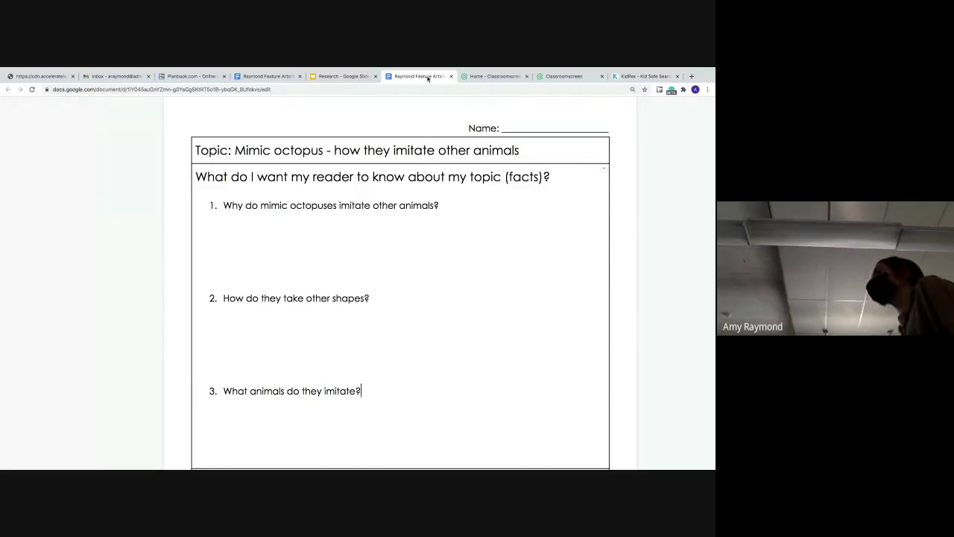
pyautogui.click(637, 77)
# Search KidRex for why mimic octopuses imitate other animals and open 'The Mimic Octopus: Master of Disguise'.
pyautogui.write('why ')
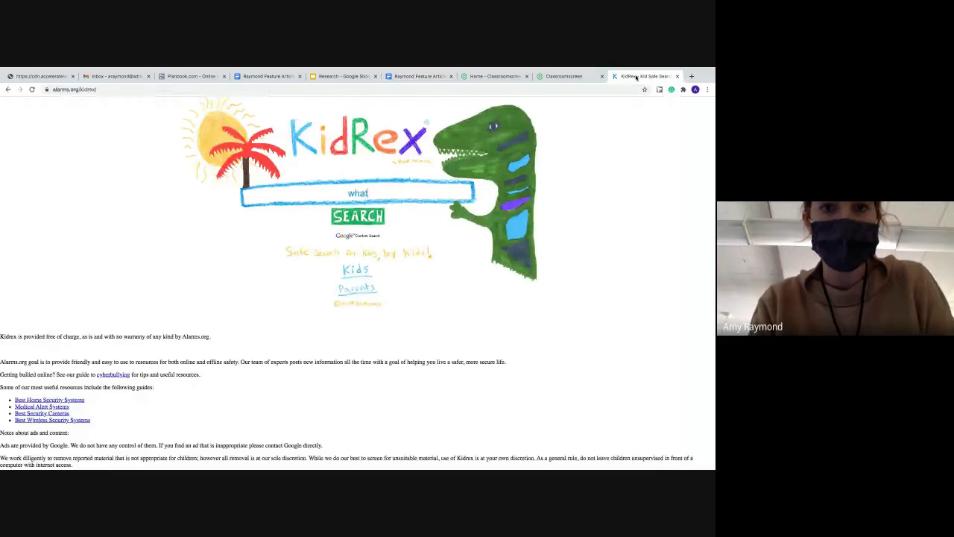
pyautogui.write('do')
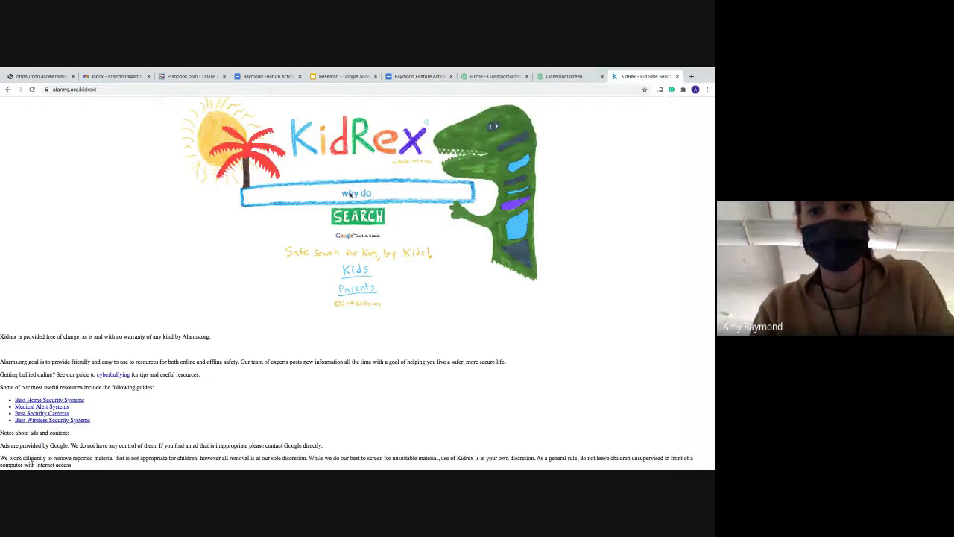
pyautogui.press('Down')
pyautogui.press('Return')
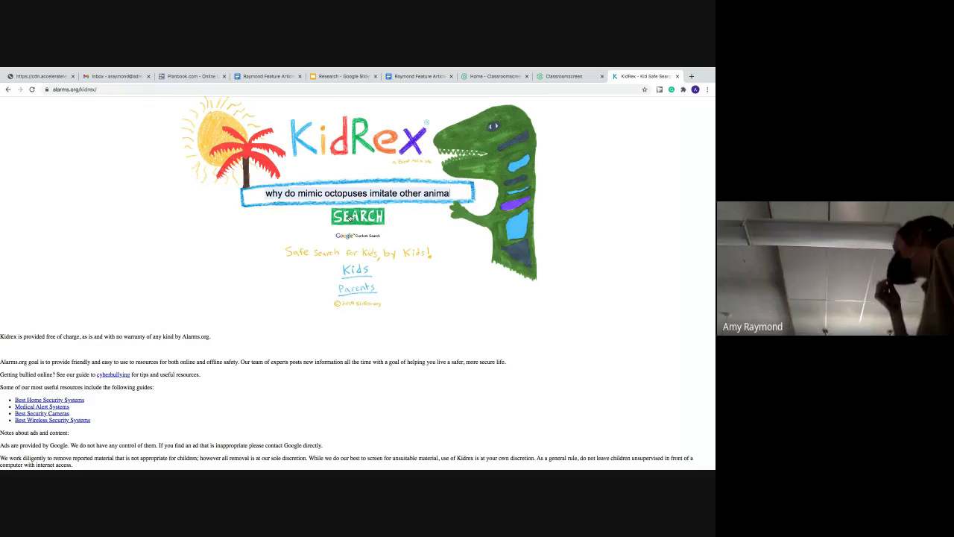
pyautogui.click(349, 217)
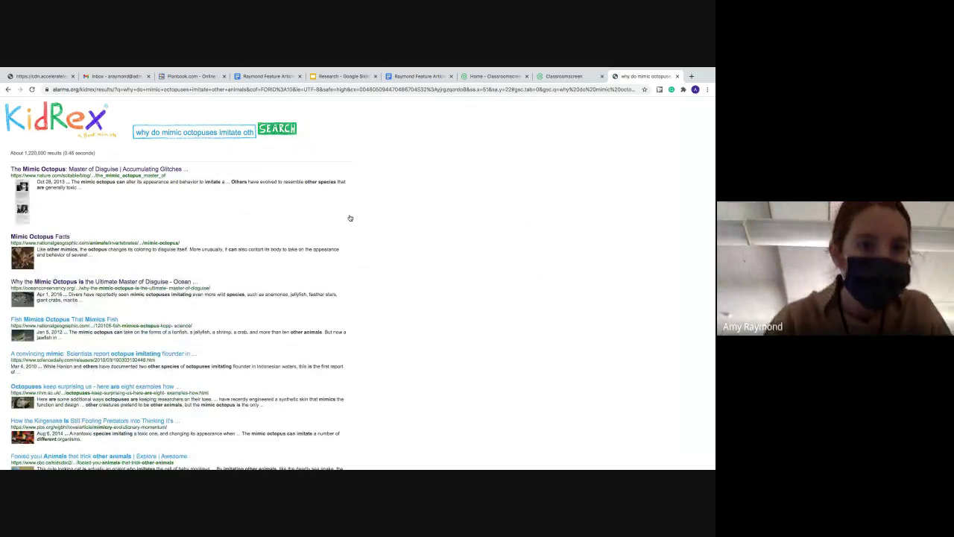
pyautogui.click(169, 170)
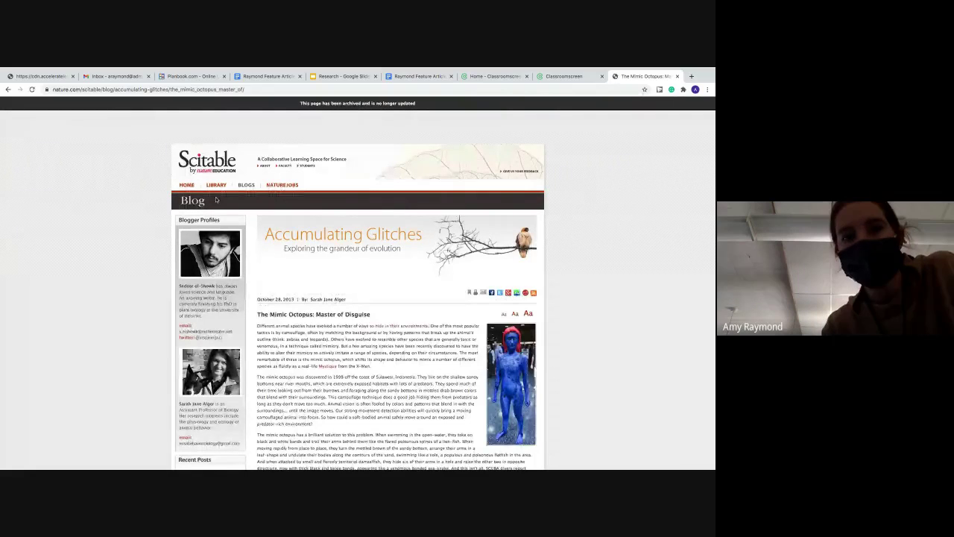
# Zoom in on the Mimic Octopus article and scroll to its opening paragraphs on the Sulawesi discovery.
pyautogui.scroll(3, 269, 276)
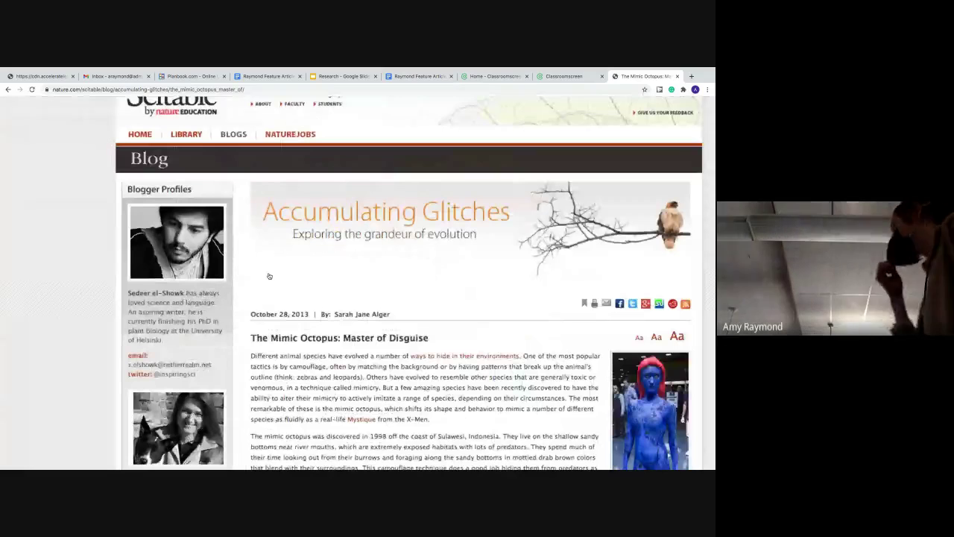
pyautogui.scroll(2, 269, 275)
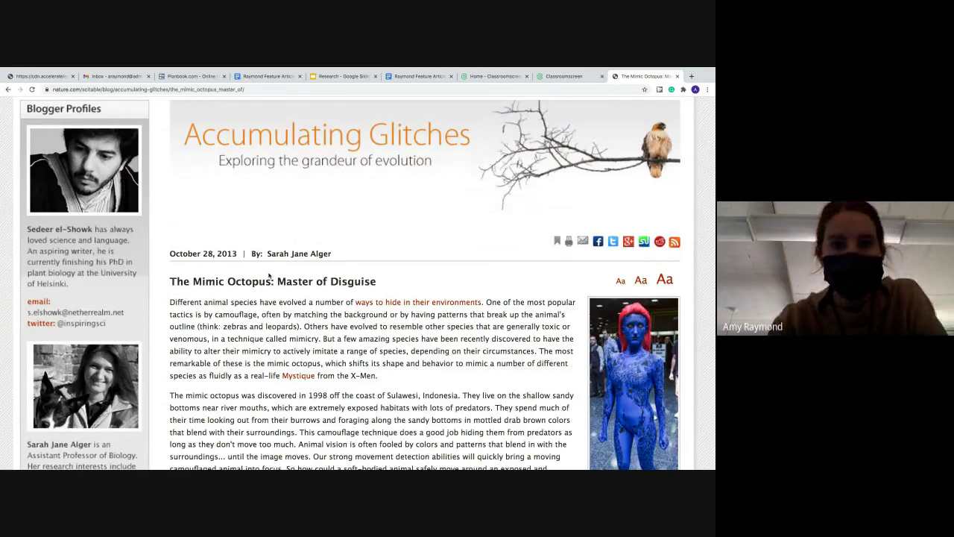
pyautogui.scroll(-2, 209, 251)
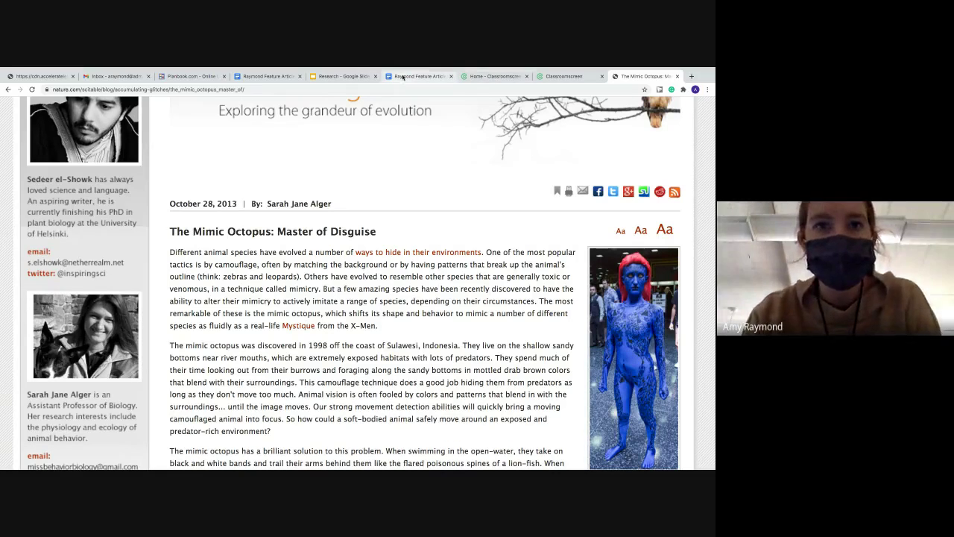
# Type 'Hide in environment' on the blank line under question 1 in the planning guide.
pyautogui.click(402, 78)
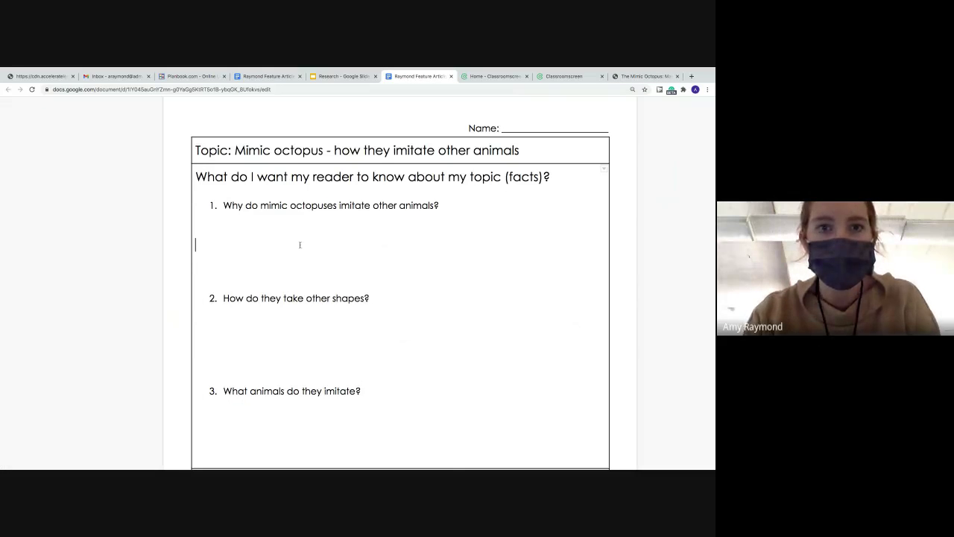
pyautogui.press('Up')
pyautogui.write('H')
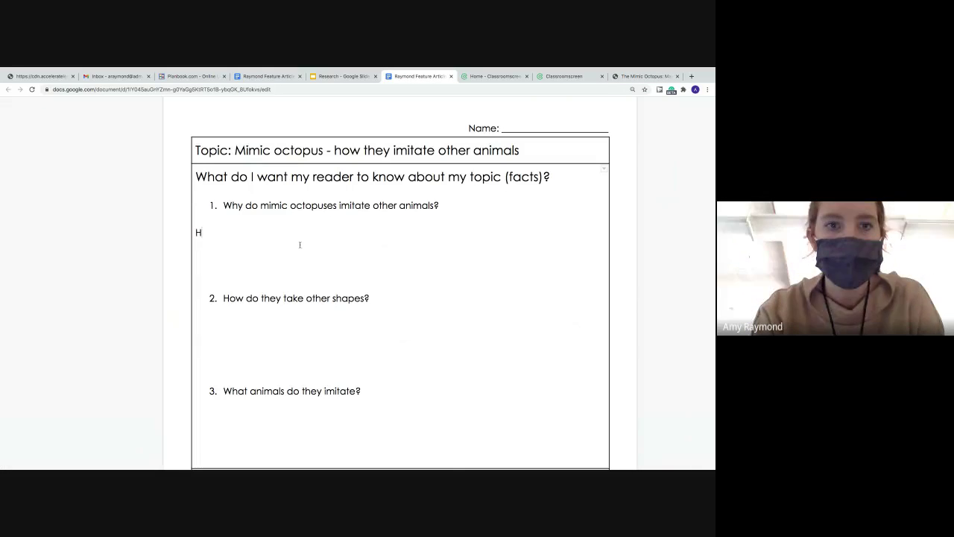
pyautogui.write('ide in env')
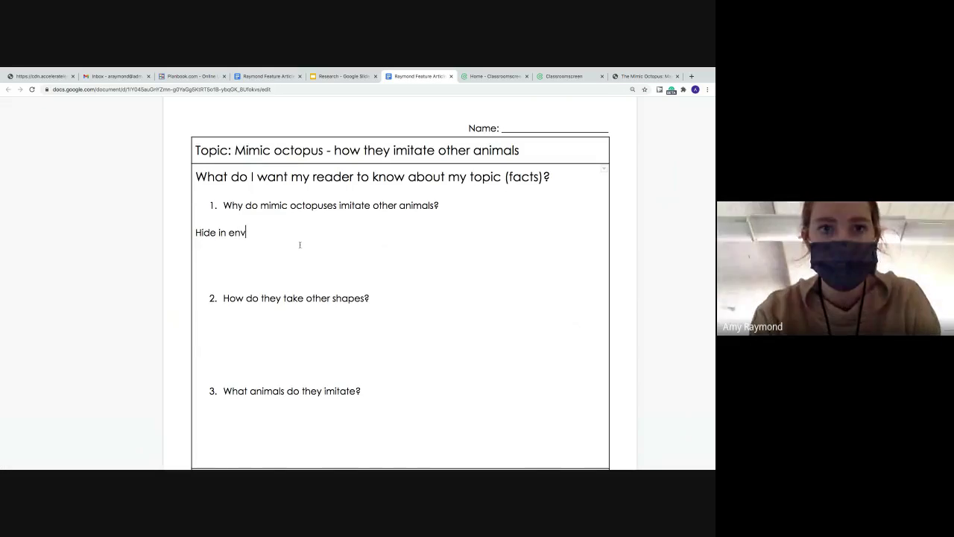
pyautogui.write('ironment')
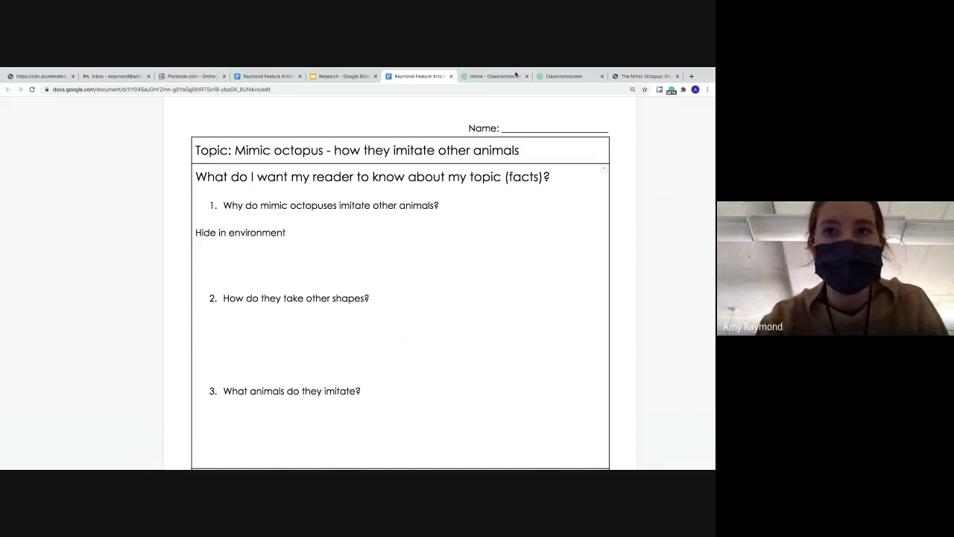
pyautogui.click(642, 76)
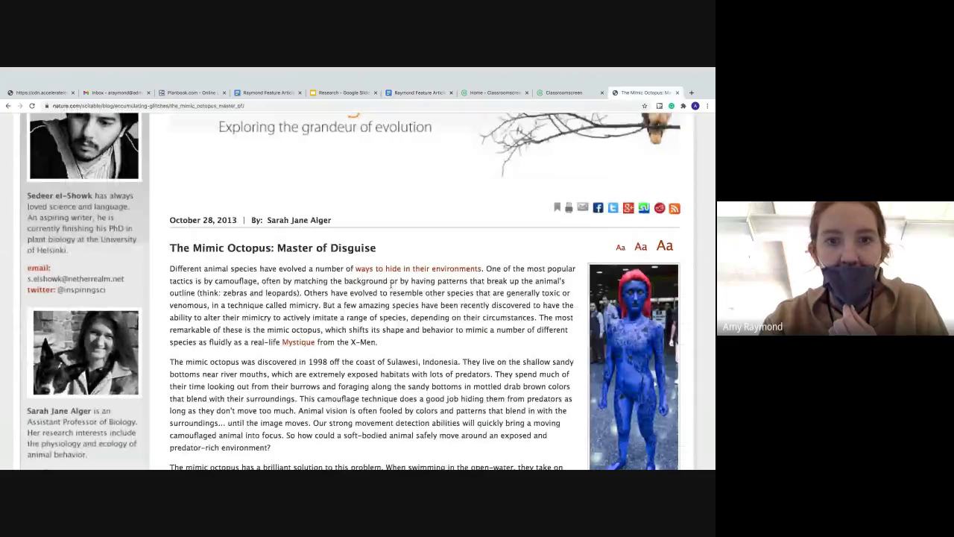
pyautogui.scroll(-3, 390, 284)
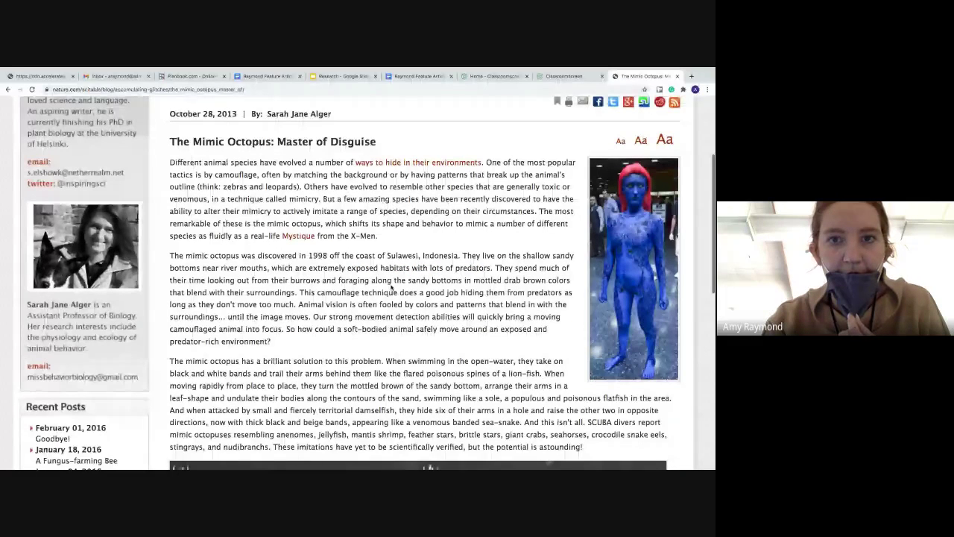
pyautogui.scroll(-1, 390, 287)
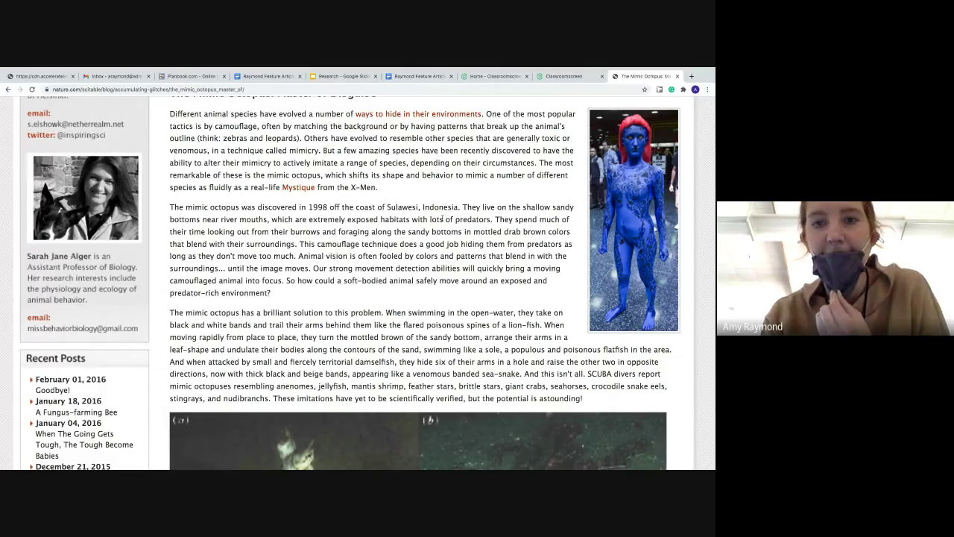
pyautogui.scroll(-1, 442, 217)
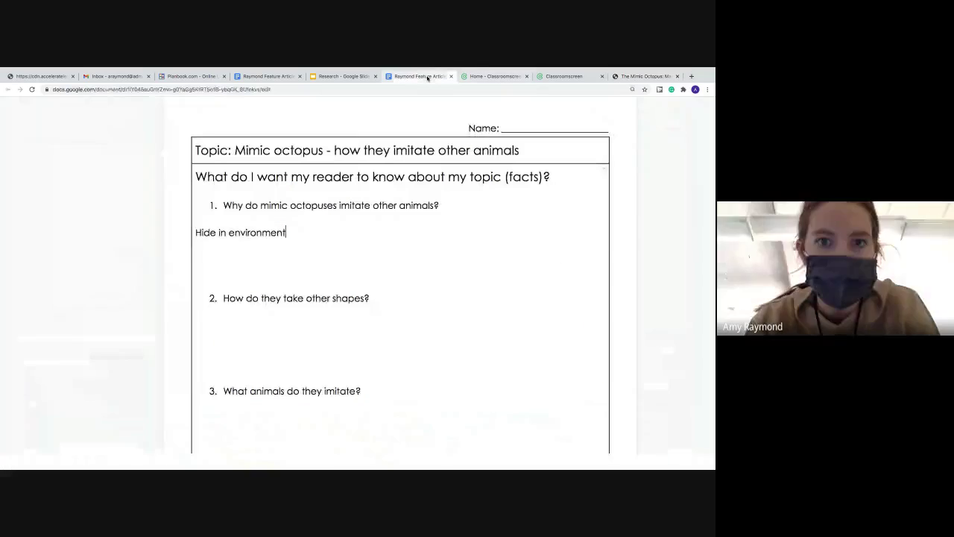
# Add 'Camouflage' below 'Hide in environment', copying the correct spelling from the article.
pyautogui.press('Return')
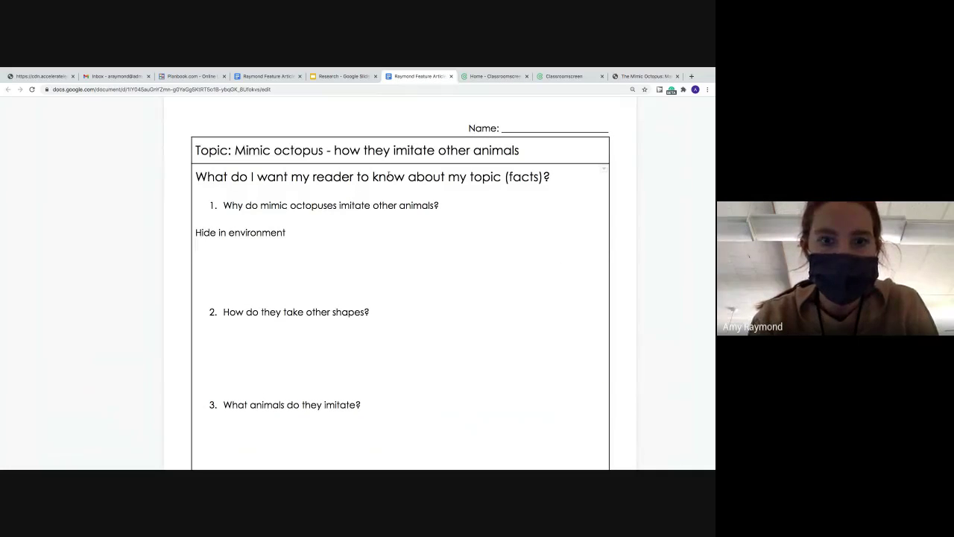
pyautogui.write('coum')
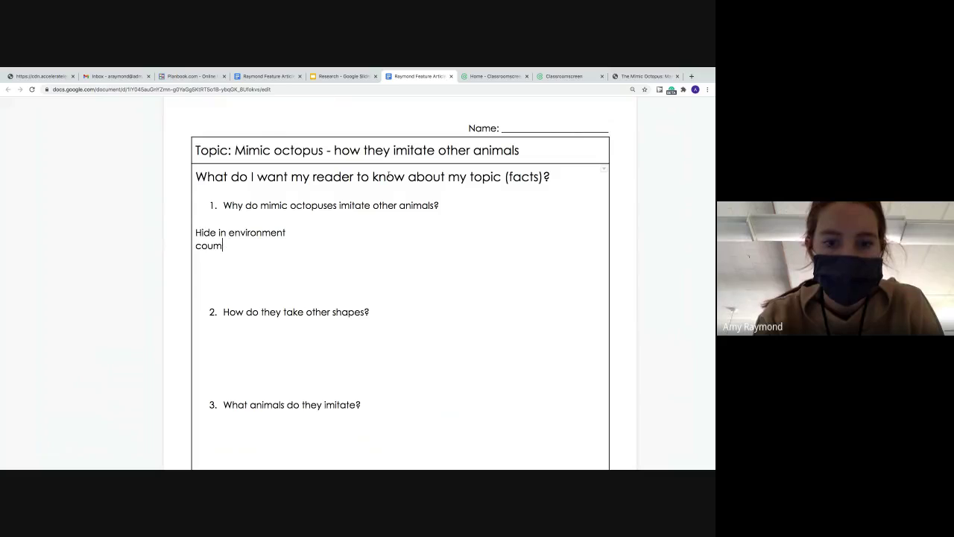
pyautogui.click(615, 78)
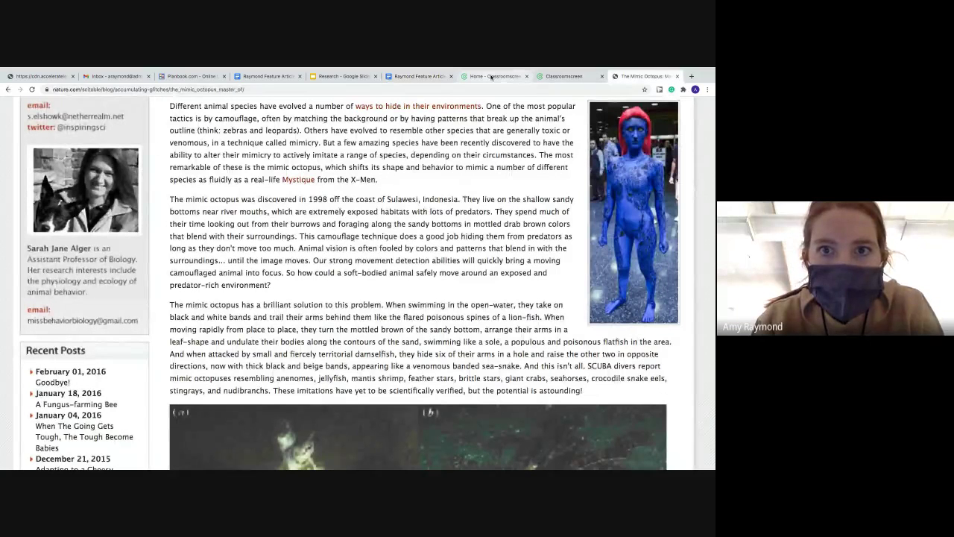
pyautogui.moveTo(360, 235); pyautogui.dragTo(317, 236)
pyautogui.hotkey('ctrl', 'c')
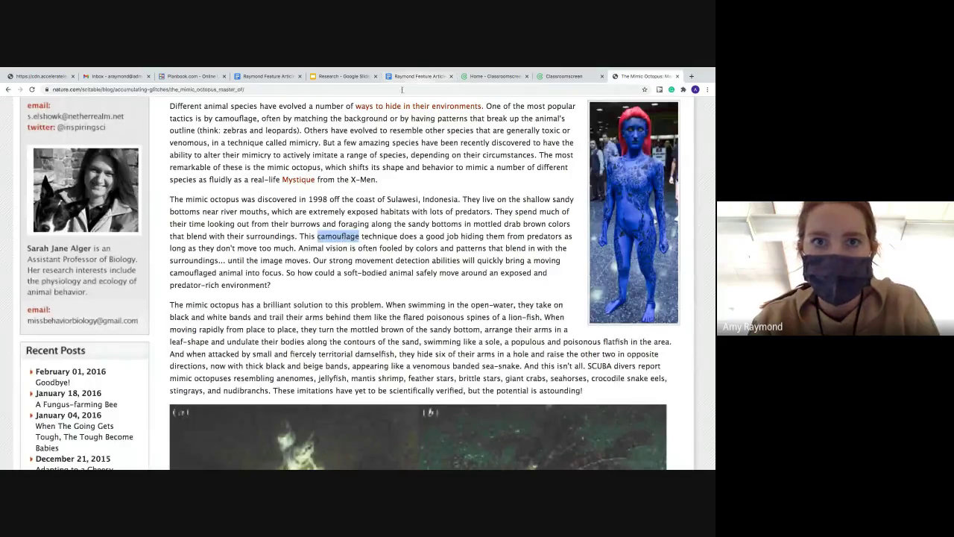
pyautogui.click(419, 76)
pyautogui.moveTo(249, 247); pyautogui.dragTo(200, 249)
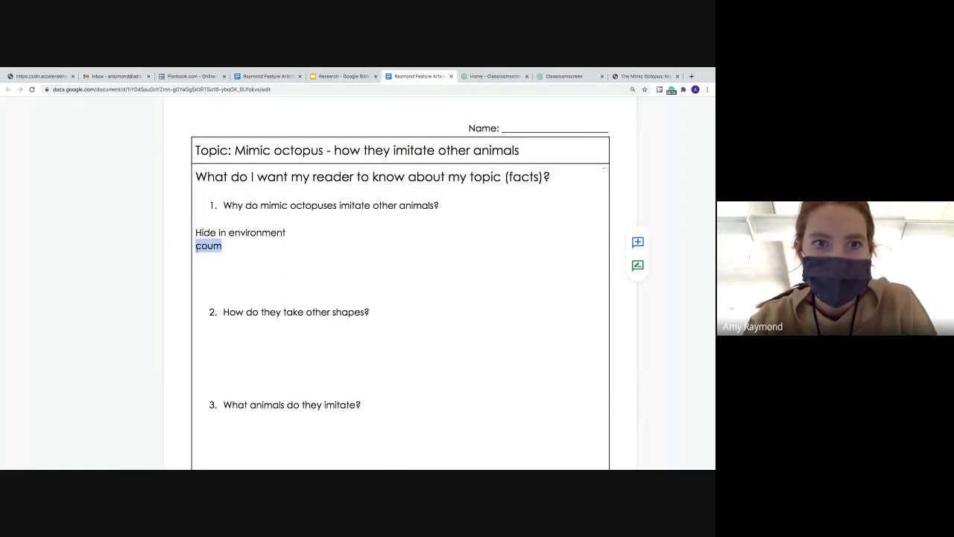
pyautogui.hotkey('ctrl', 'v')
pyautogui.press('Return')
# Set both question 1 notes to font size 18 and start a new line after Camouflage.
pyautogui.moveTo(386, 322); pyautogui.dragTo(357, 313)
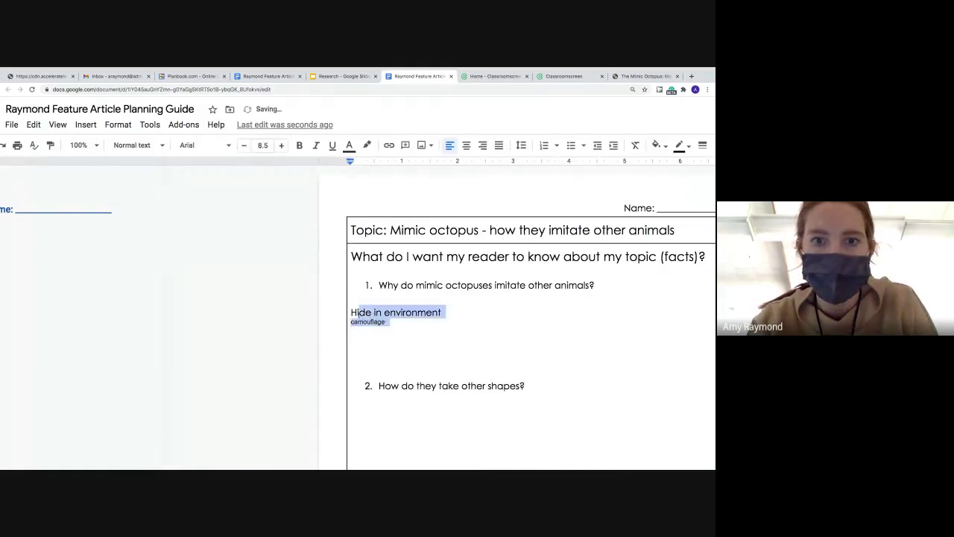
pyautogui.click(262, 145)
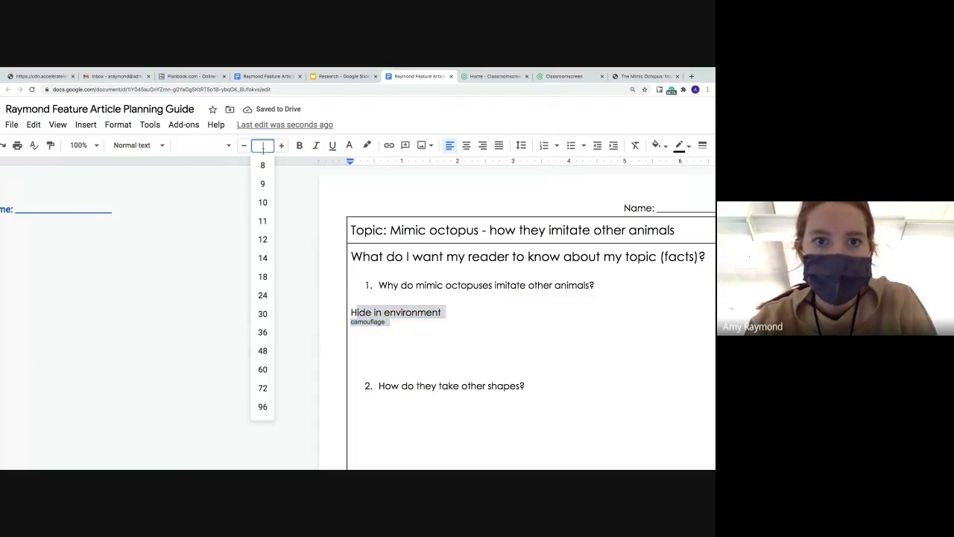
pyautogui.click(262, 277)
pyautogui.click(450, 324)
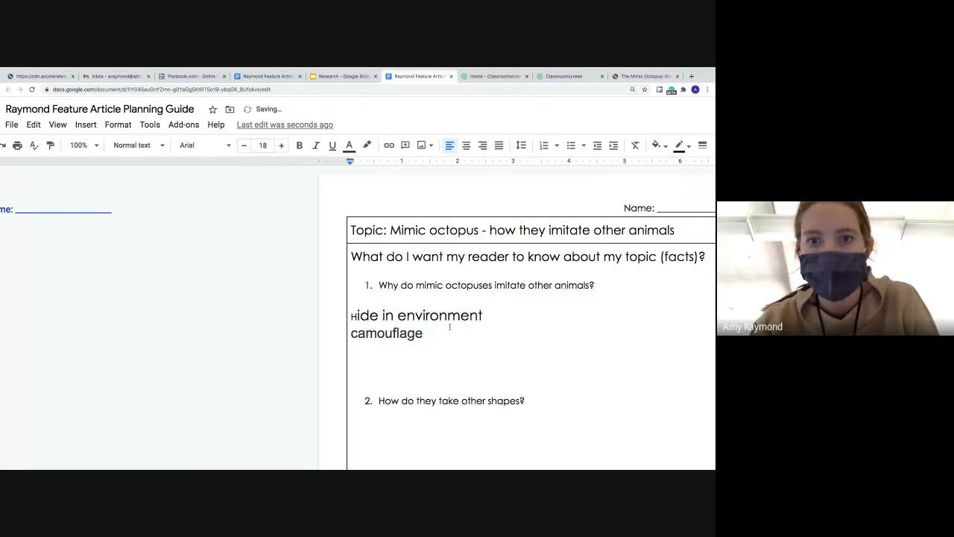
pyautogui.press('Return')
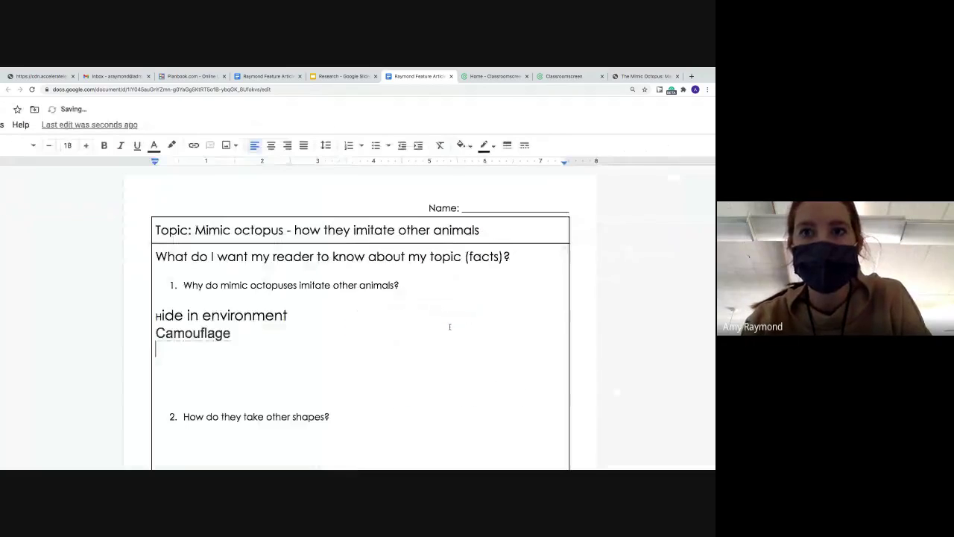
pyautogui.click(624, 77)
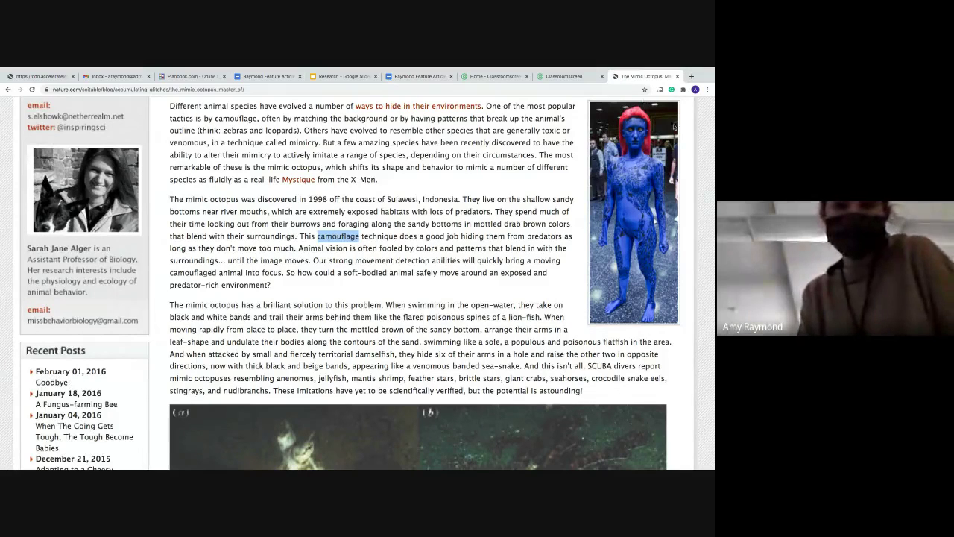
pyautogui.click(423, 233)
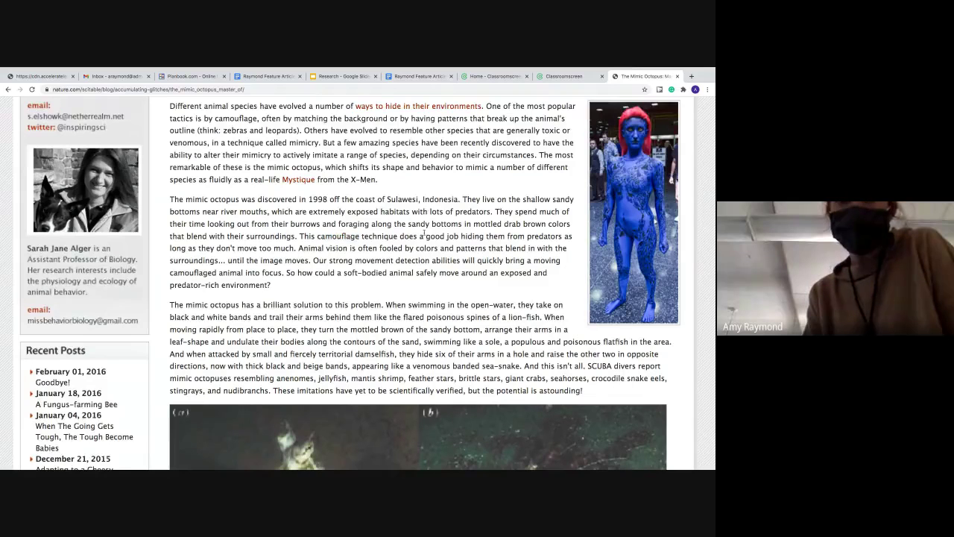
pyautogui.scroll(-1, 424, 233)
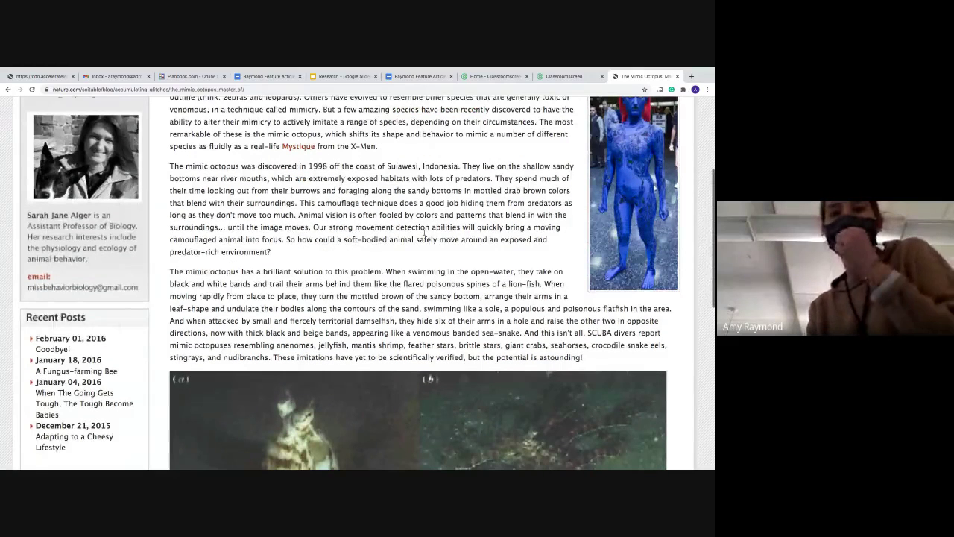
pyautogui.scroll(-1, 424, 233)
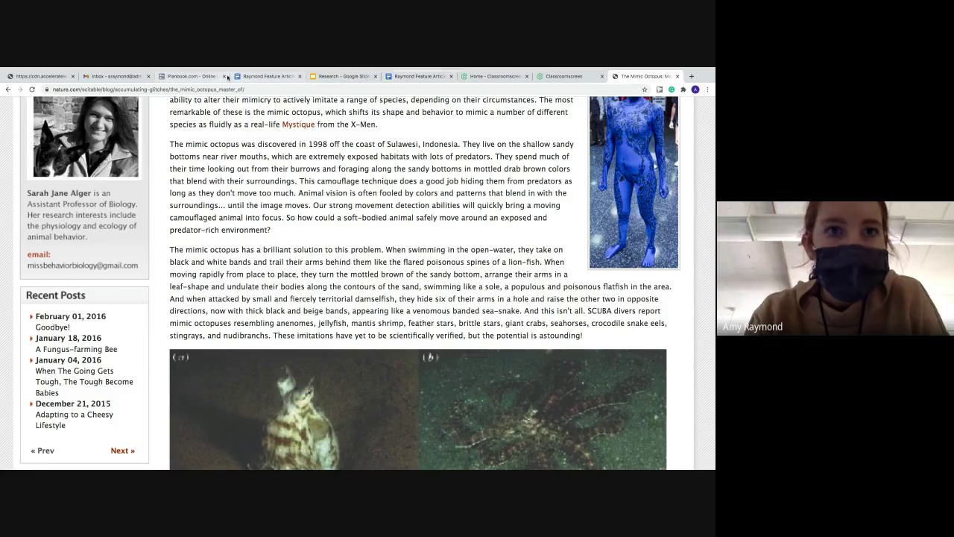
pyautogui.click(342, 76)
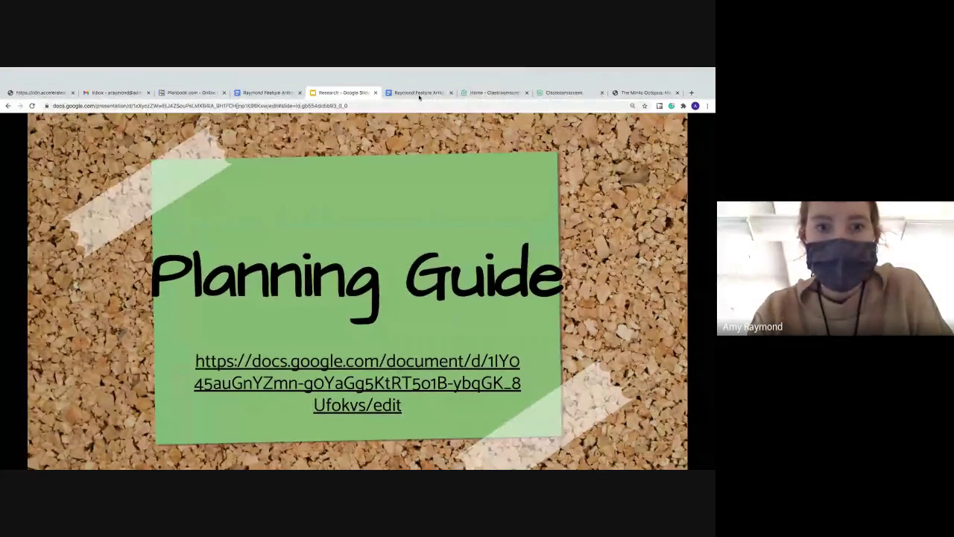
# Answer question 2 with 'They put their arms behind them to make them look like spines'.
pyautogui.click(419, 92)
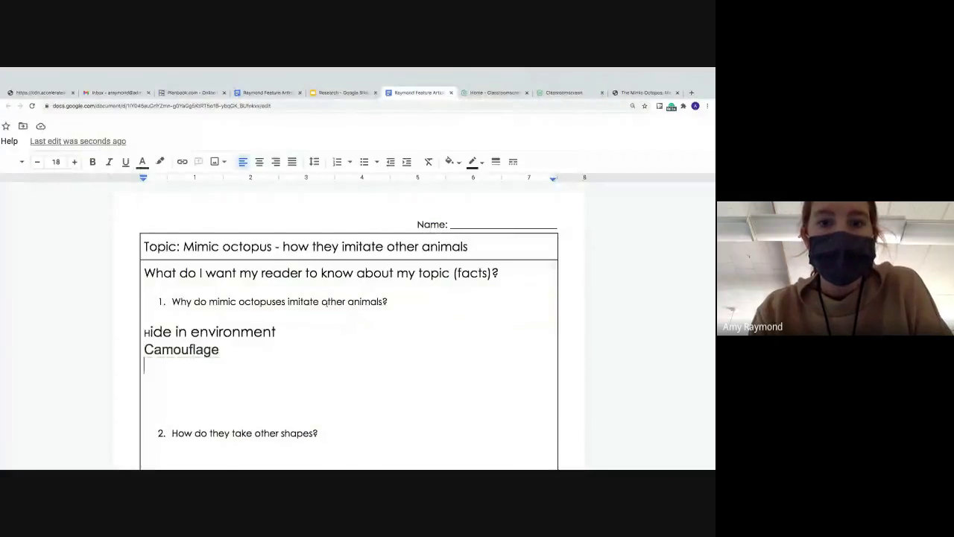
pyautogui.scroll(-3, 224, 342)
pyautogui.click(224, 345)
pyautogui.write('They put')
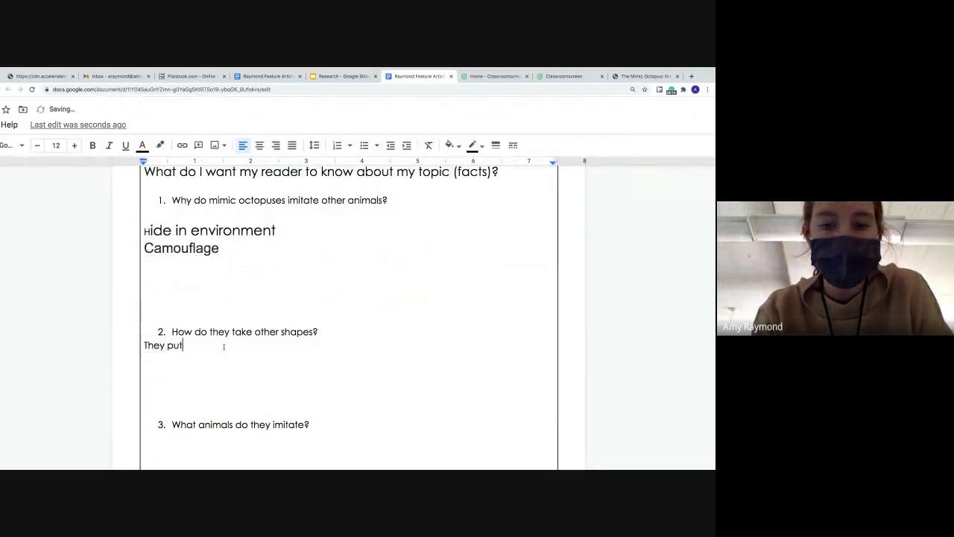
pyautogui.write(' their arms be')
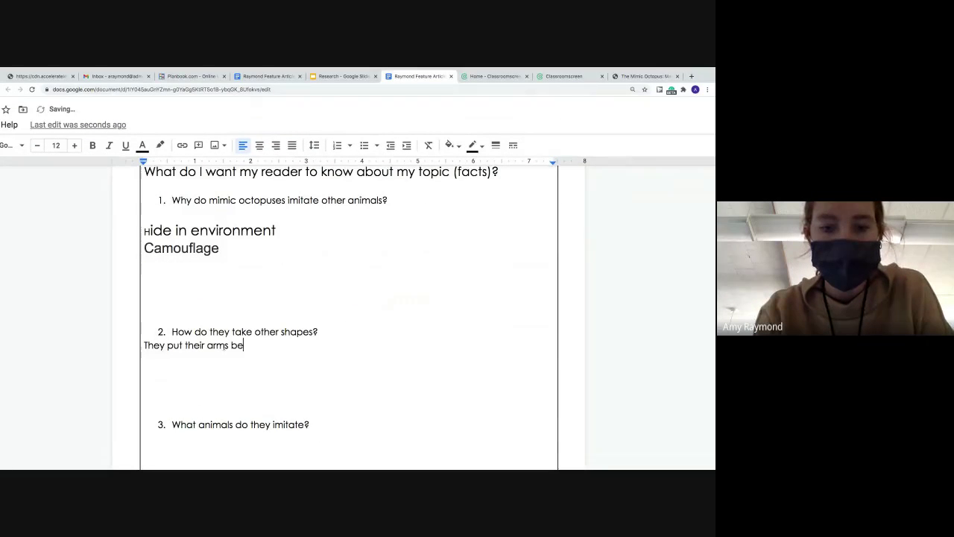
pyautogui.write('hind them to make ')
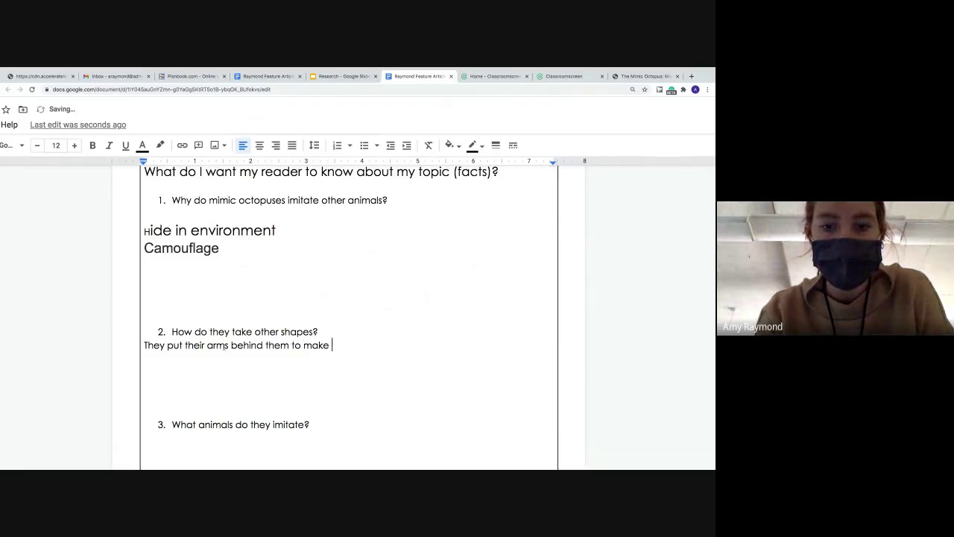
pyautogui.write('them lik')
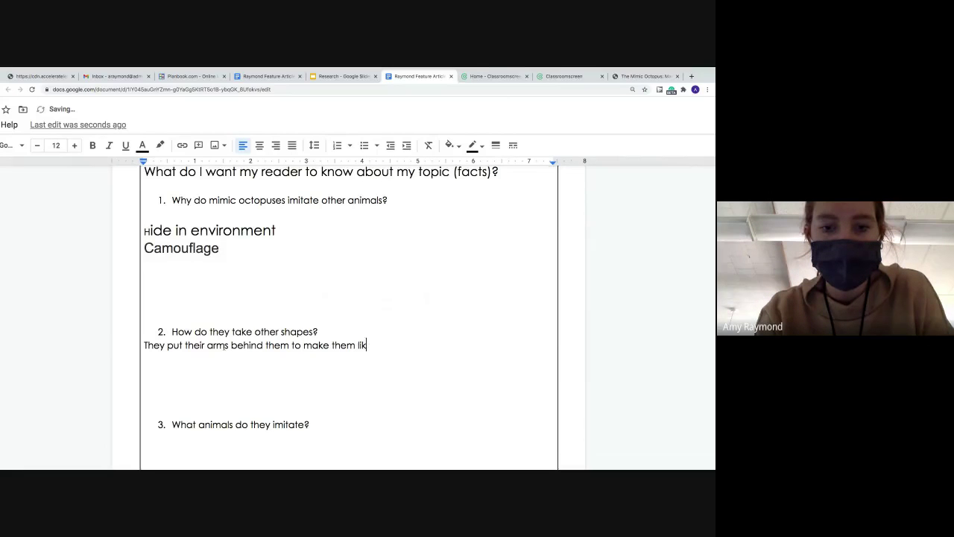
pyautogui.press('BackSpace')
pyautogui.press('BackSpace')
pyautogui.press('BackSpace')
pyautogui.write('look like s')
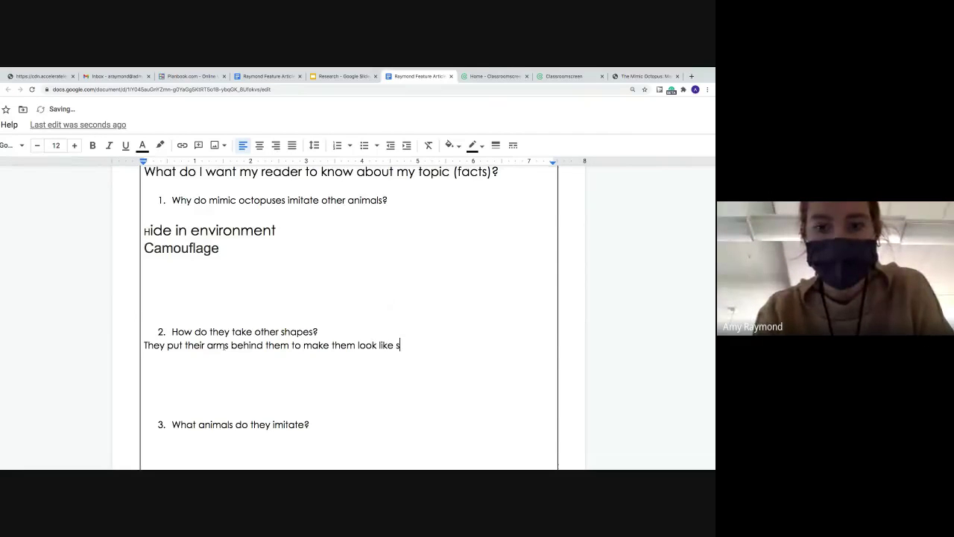
pyautogui.write('pines')
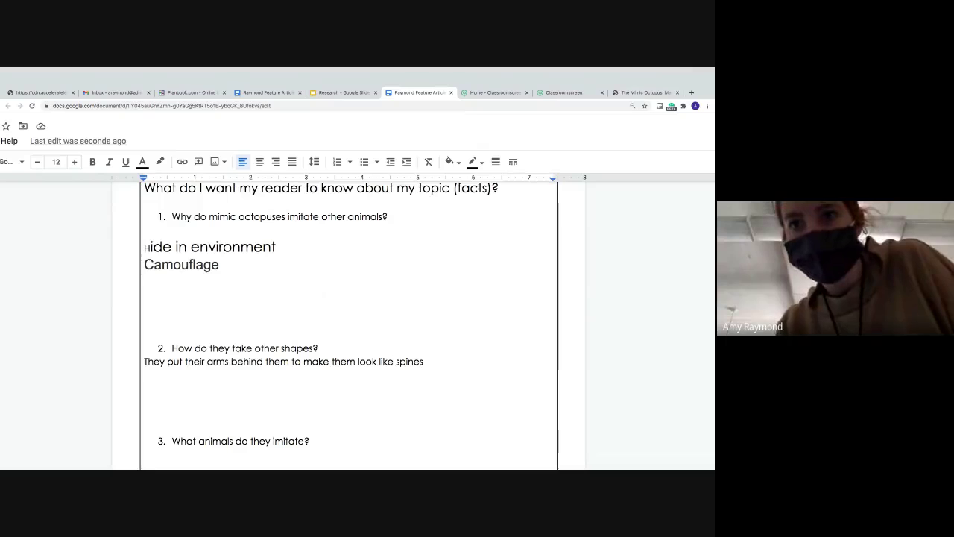
# Reread the Mimic Octopus article's passage on how it changes shape.
pyautogui.click(638, 76)
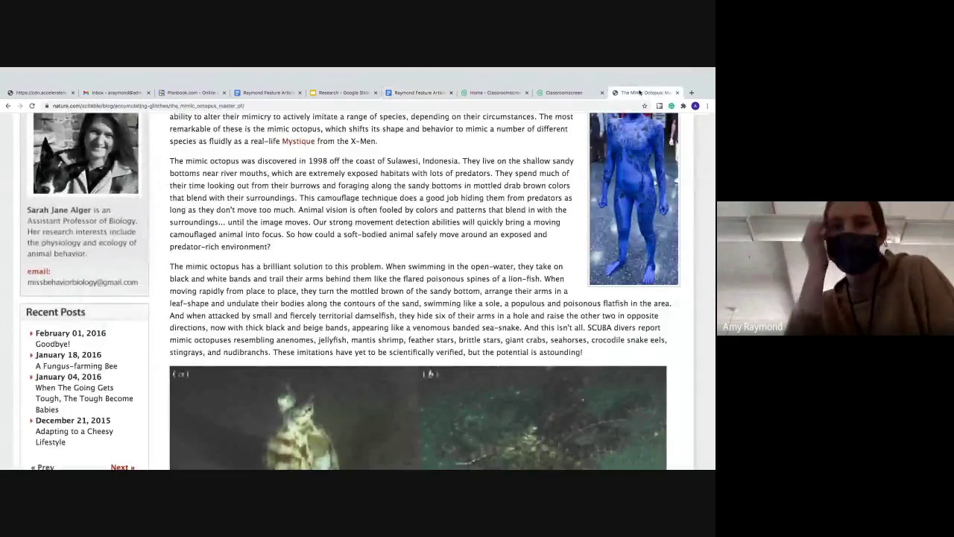
pyautogui.scroll(1, 254, 270)
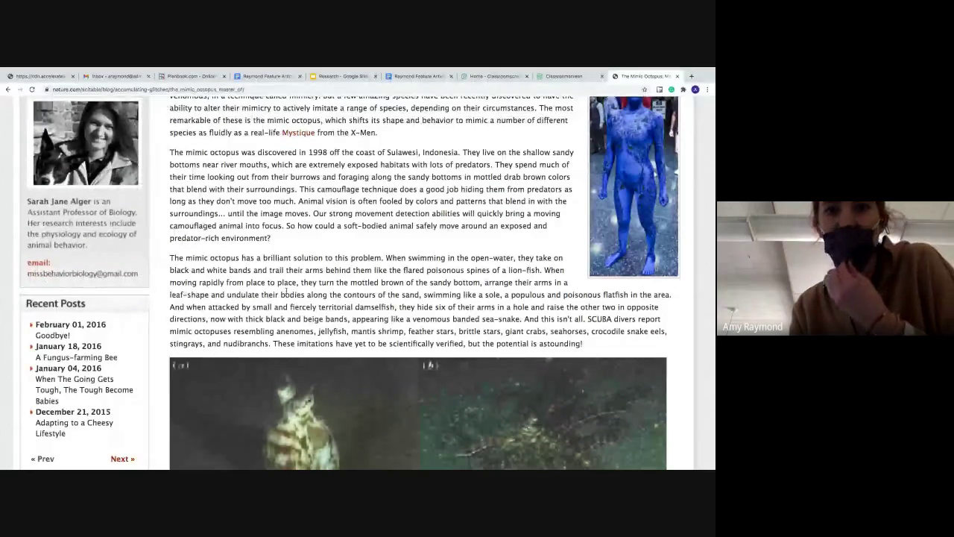
pyautogui.scroll(-1, 319, 284)
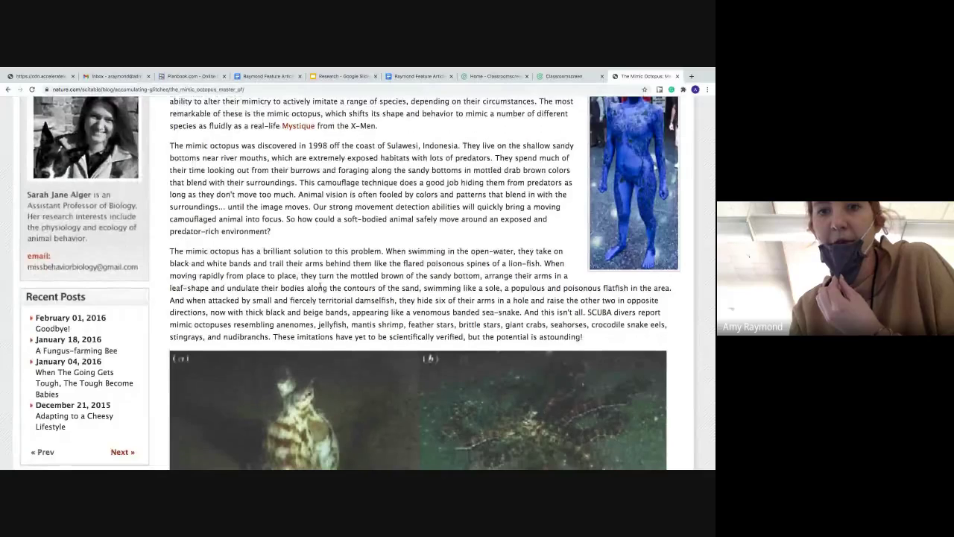
pyautogui.scroll(-1, 319, 284)
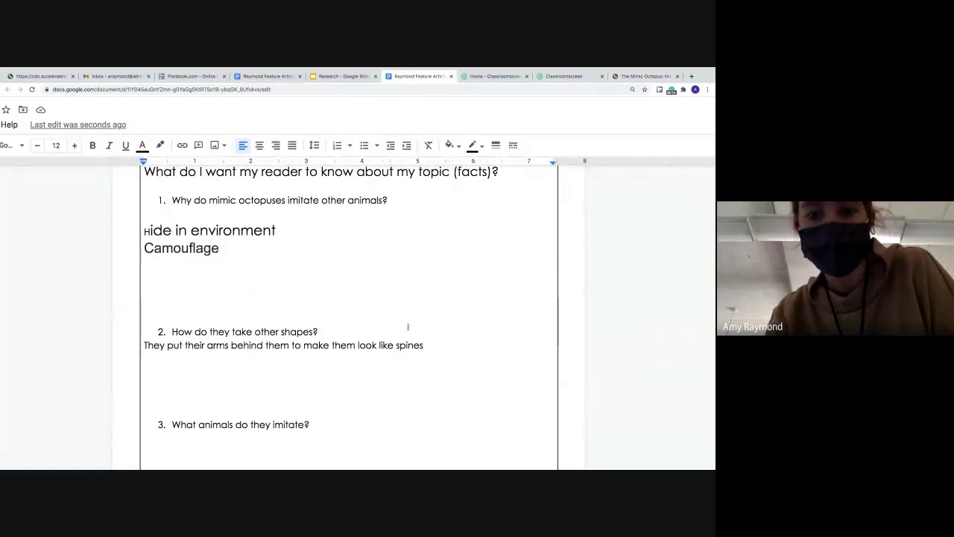
# Add a new line under the spines note reading 'Arrange in leaf shapes'.
pyautogui.press('Return')
pyautogui.write('arronge in ')
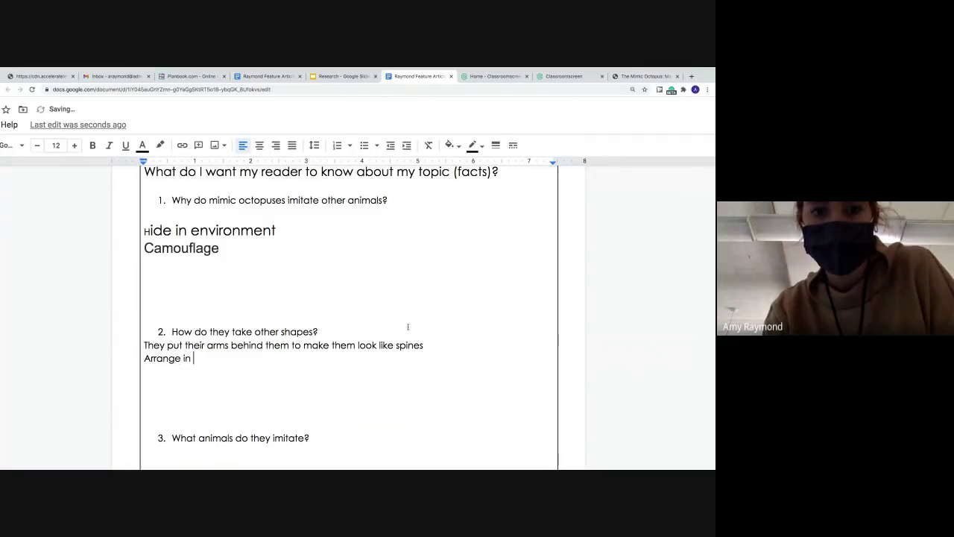
pyautogui.write('leaf shapes')
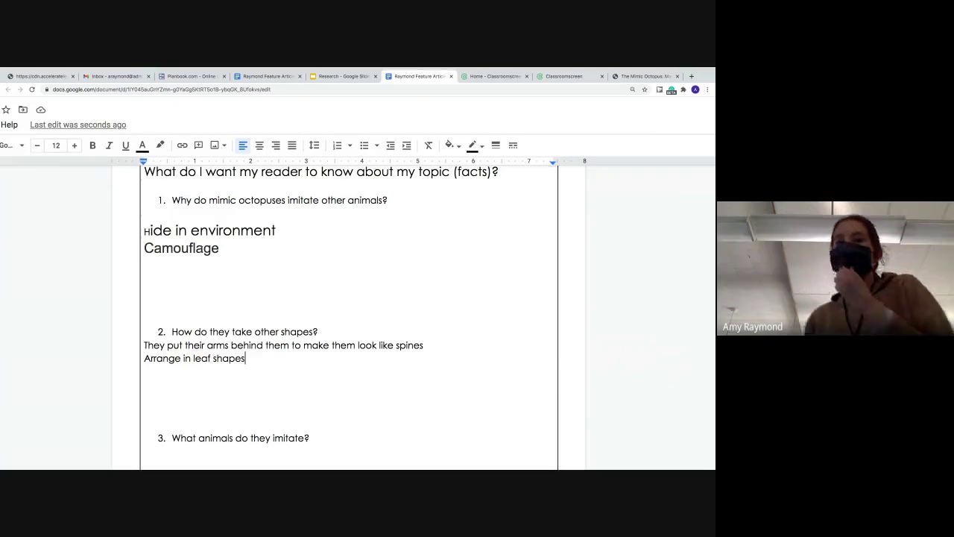
# Back in the Scitable mimic octopus article, select the list of imitated animals from anemones to nudibranchs.
pyautogui.click(646, 76)
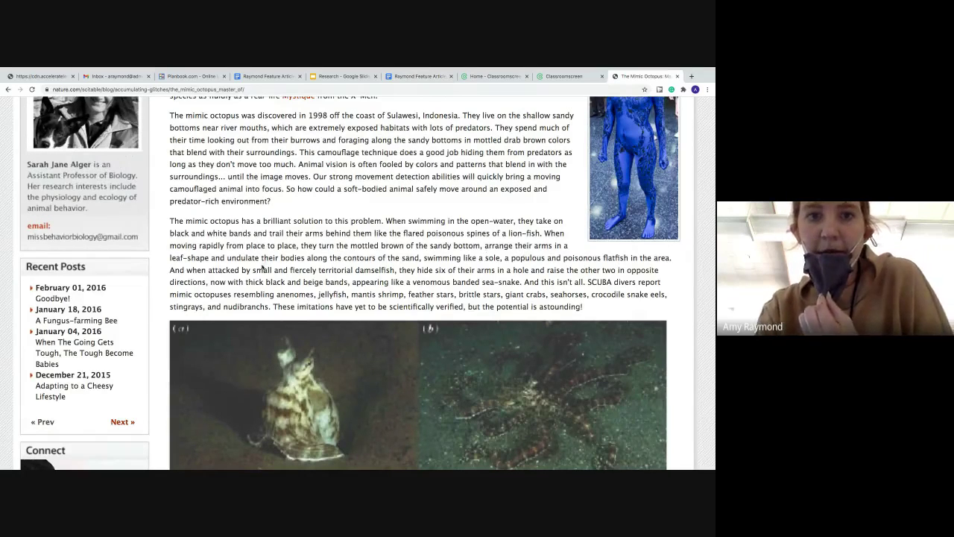
pyautogui.scroll(-1, 262, 268)
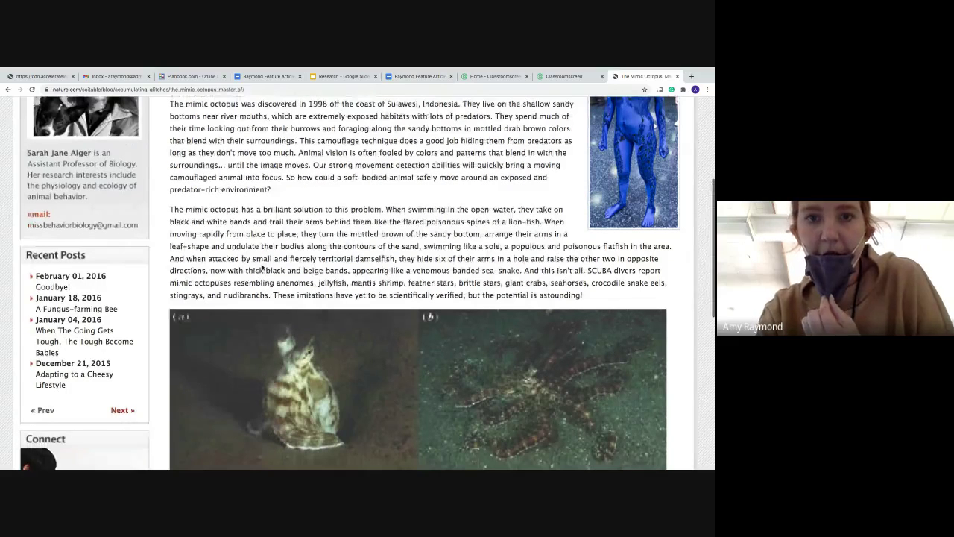
pyautogui.scroll(-1, 262, 269)
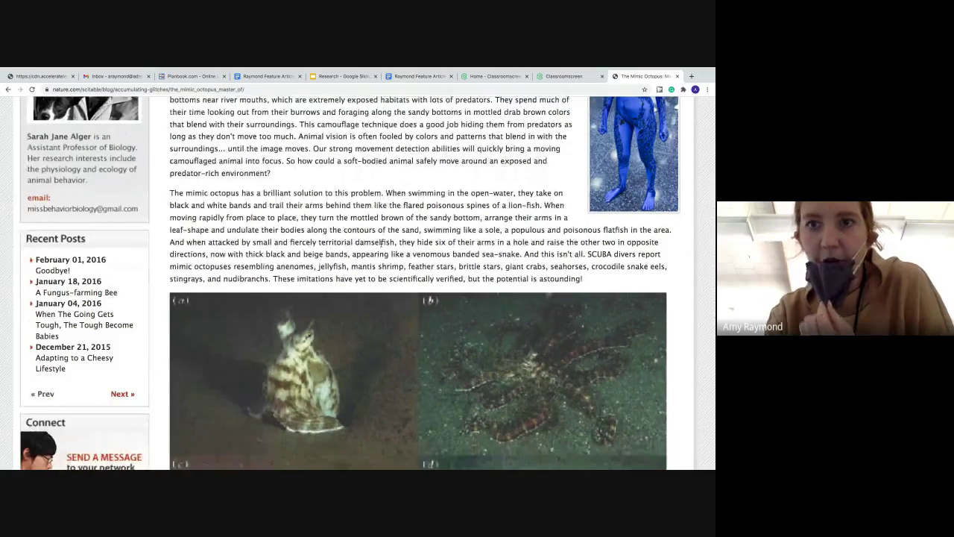
pyautogui.scroll(-1, 382, 243)
pyautogui.scroll(-4, 596, 165)
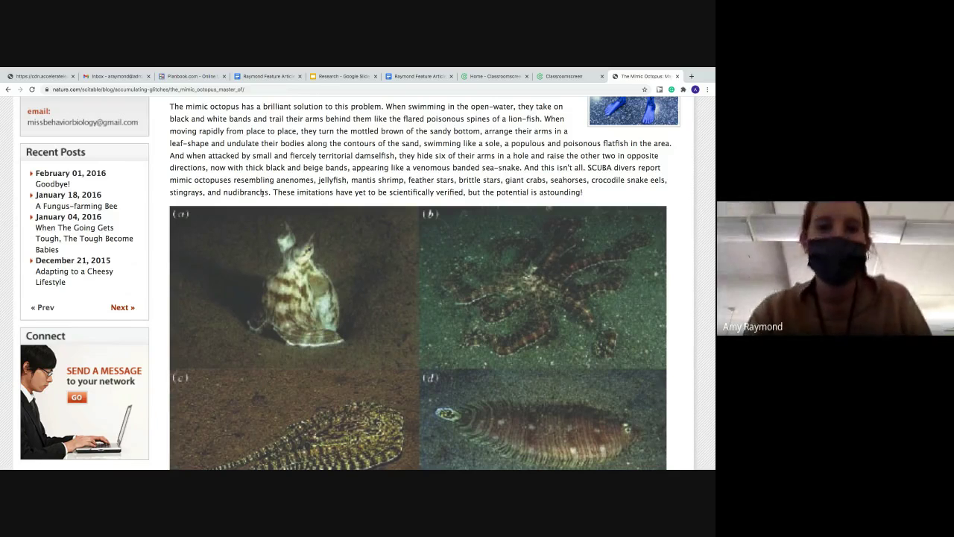
pyautogui.moveTo(268, 193)
pyautogui.mouseDown()
pyautogui.moveTo(288, 180)
pyautogui.moveTo(278, 192)
pyautogui.moveTo(194, 185)
pyautogui.moveTo(276, 181)
pyautogui.mouseUp()
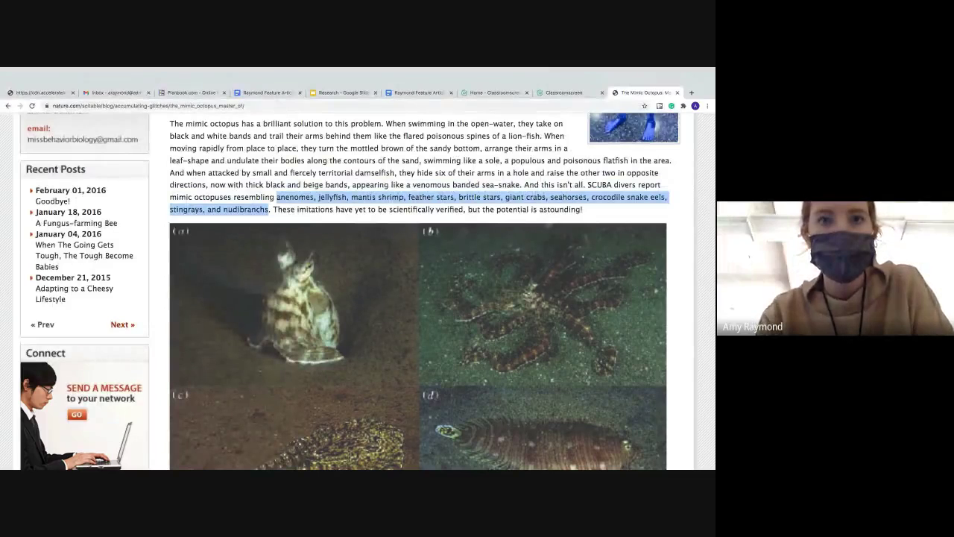
# Paste the anemones-to-nudibranchs animal list onto the empty line under question 3.
pyautogui.click(425, 94)
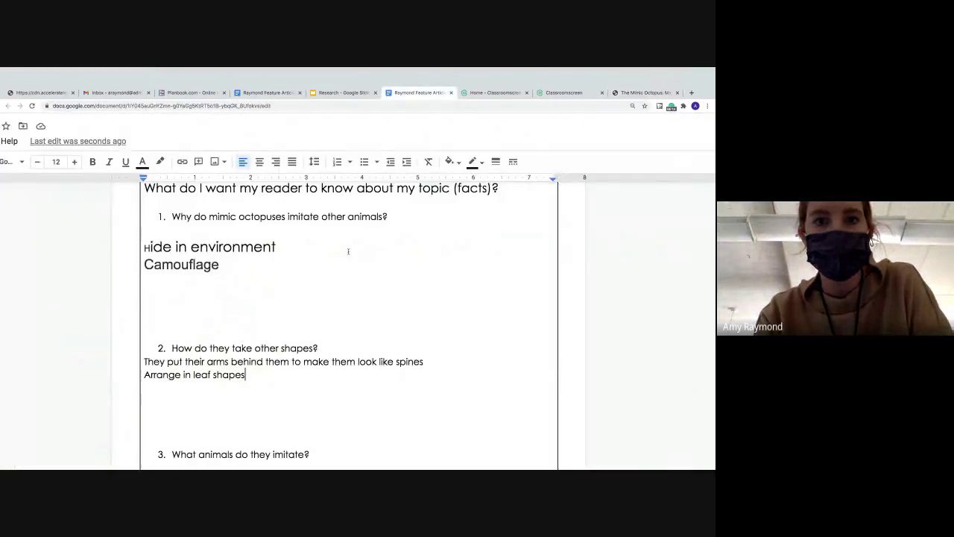
pyautogui.scroll(-2, 325, 408)
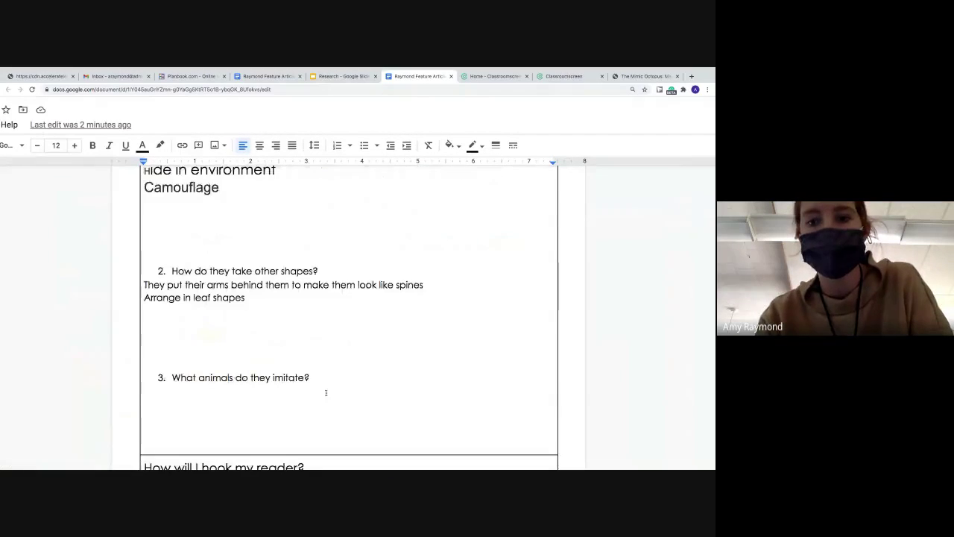
pyautogui.click(326, 392)
pyautogui.write('anenomes, jellyfish, mantis shrimp, feather stars, brittle stars, giant crabs, seahorses, crocodile snake eels, stingrays, and nudibranchs')
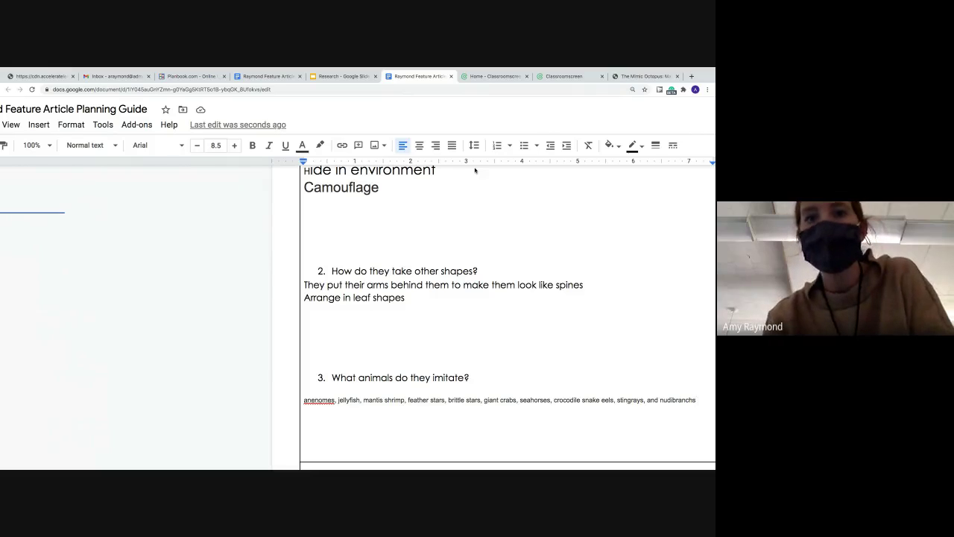
pyautogui.scroll(1, 435, 213)
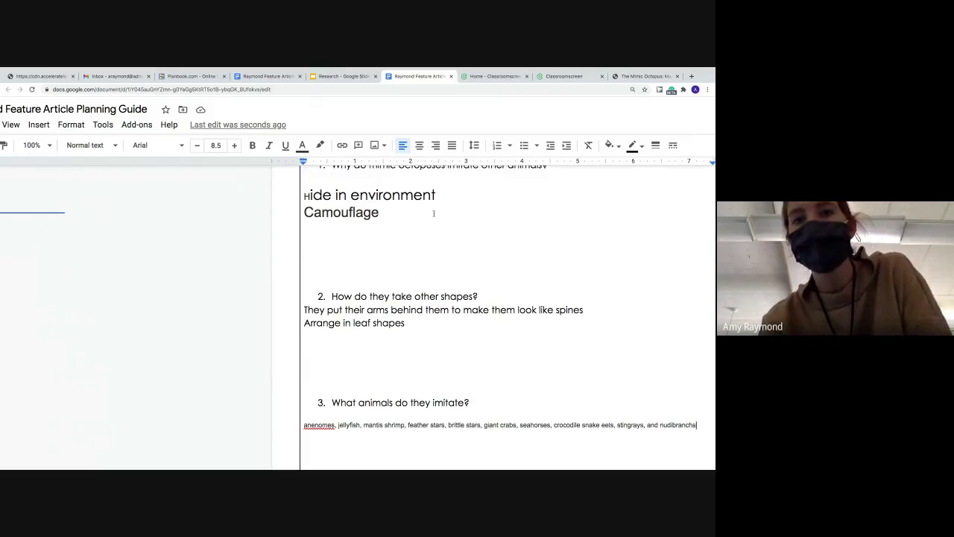
# From the KidRex results, open and read through the Ocean Conservancy mimic octopus article.
pyautogui.click(643, 76)
pyautogui.scroll(1, 241, 206)
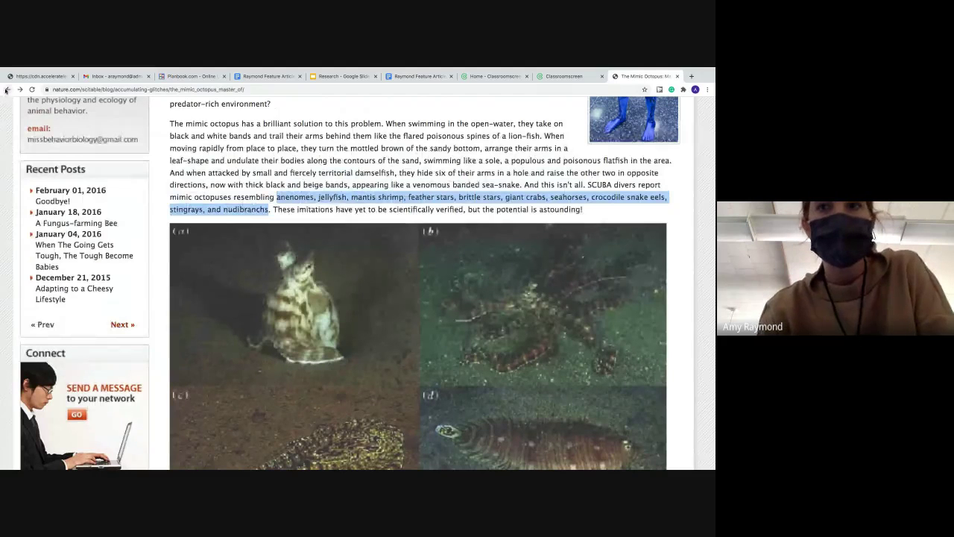
pyautogui.click(6, 89)
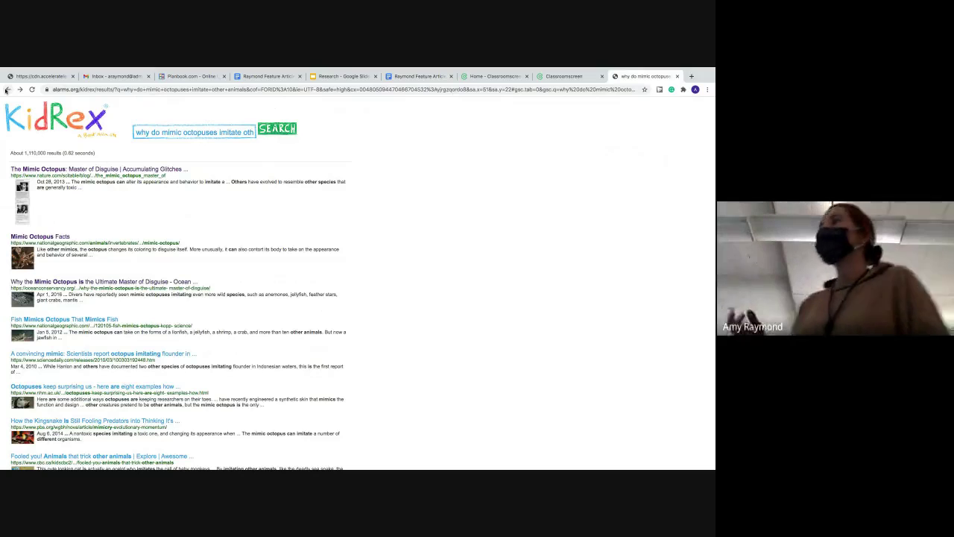
pyautogui.click(65, 282)
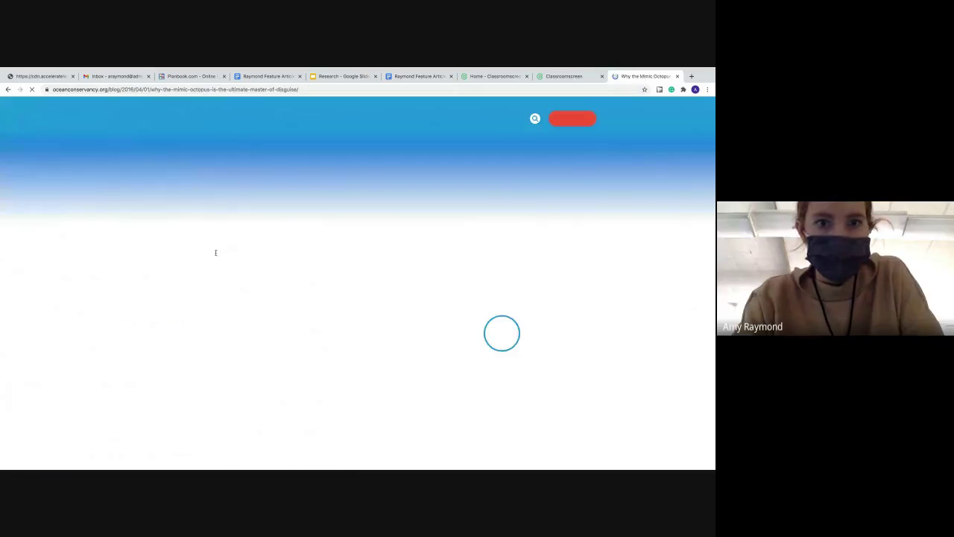
pyautogui.scroll(-2, 216, 254)
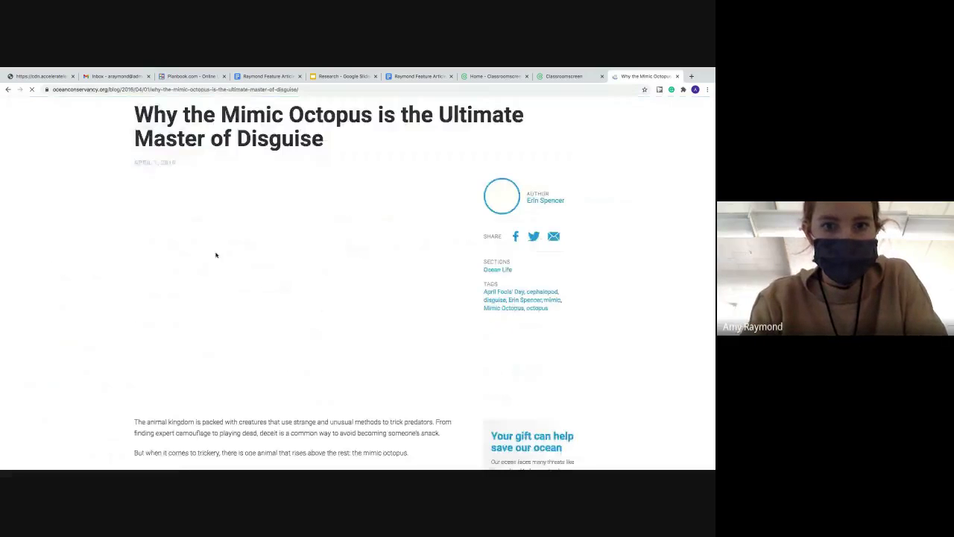
pyautogui.scroll(-1, 216, 255)
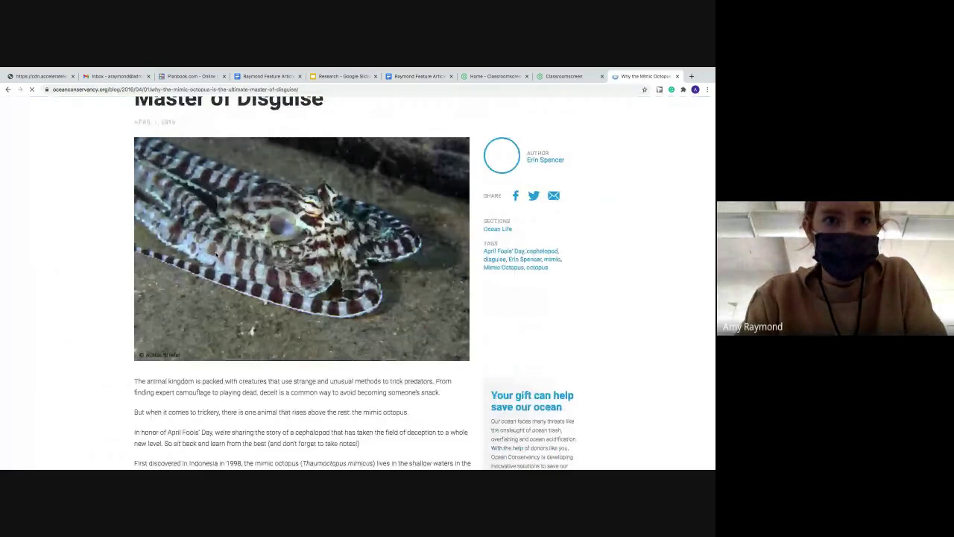
pyautogui.scroll(-2, 217, 254)
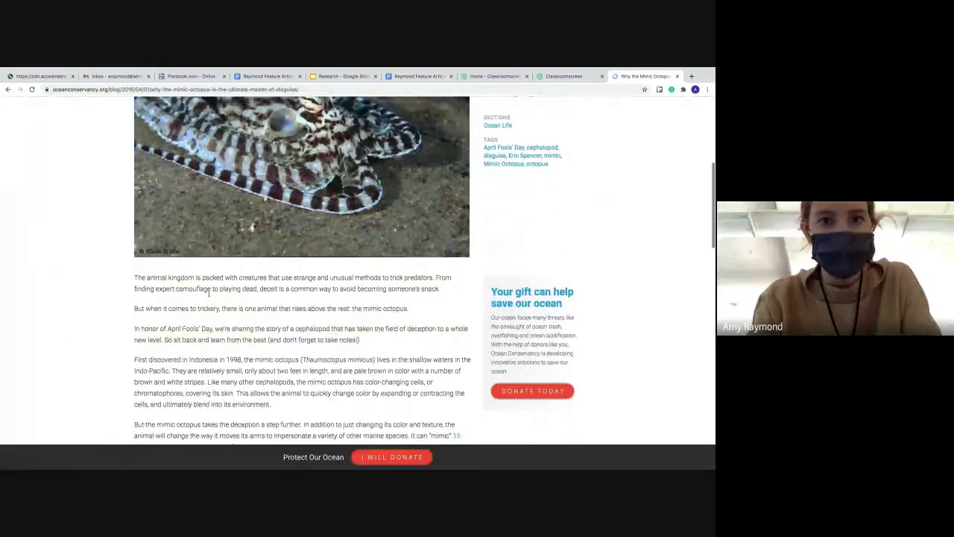
pyautogui.scroll(-1, 329, 280)
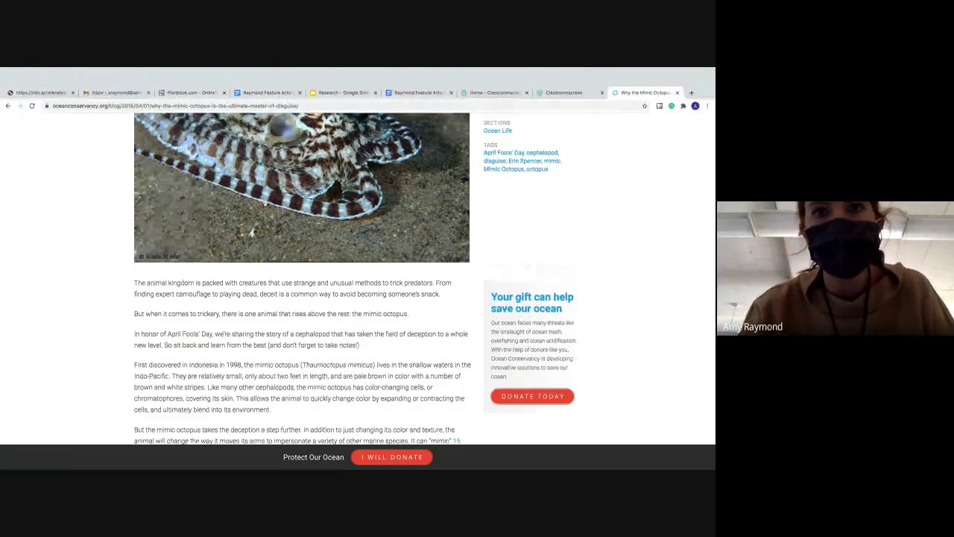
pyautogui.click(338, 92)
# Type 'Trick predators' as a third note under question 1, below Camouflage.
pyautogui.click(418, 93)
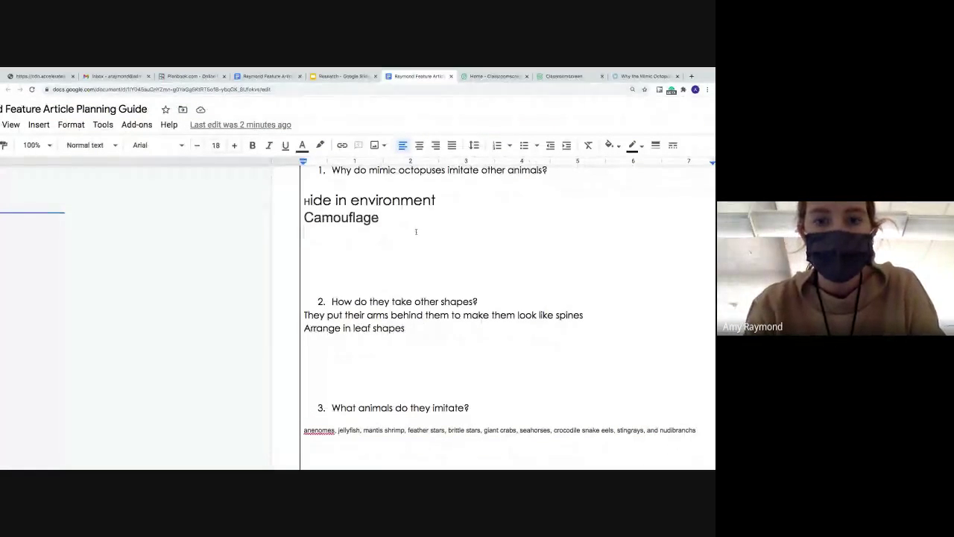
pyautogui.write('Trick pre')
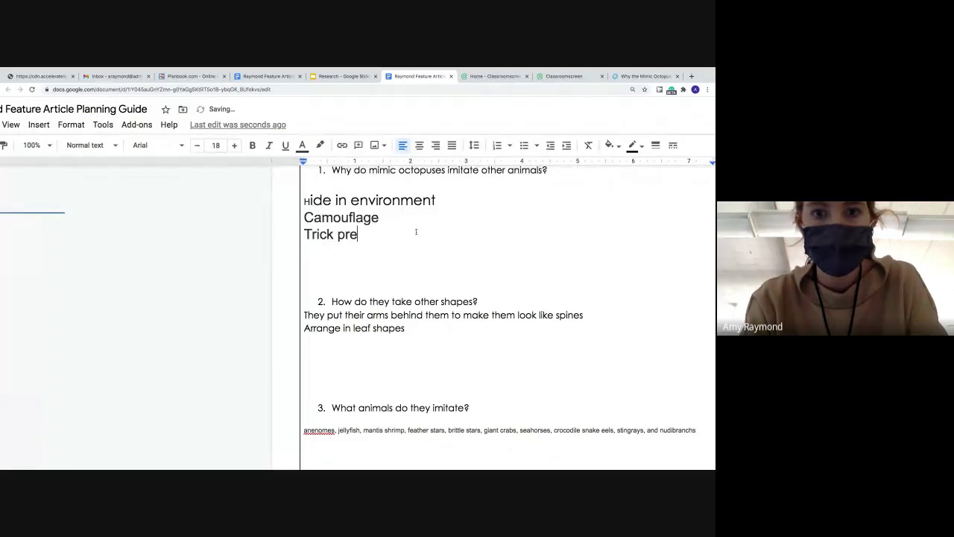
pyautogui.write('dators')
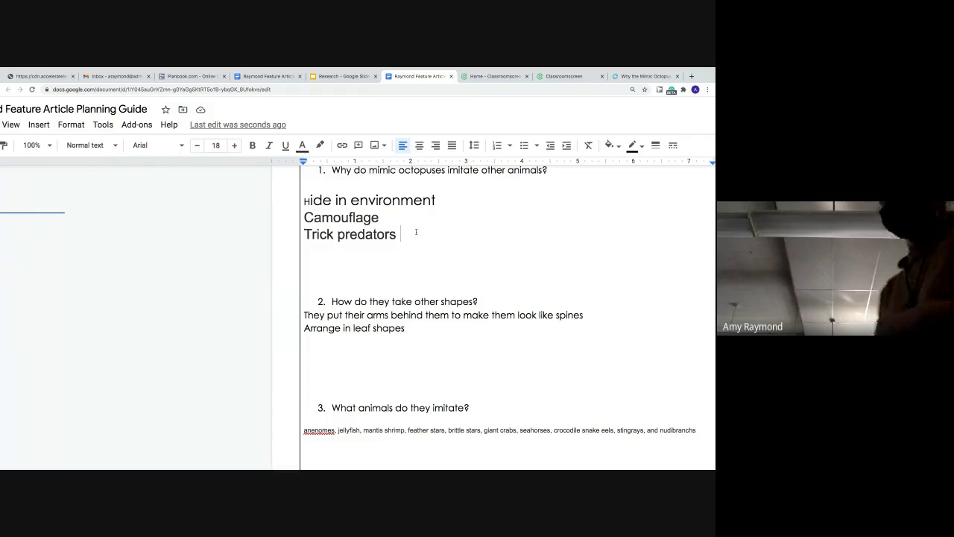
# Zoom the planning guide out two steps, return to its top, and enter compact mode.
pyautogui.hotkey('ctrl', '-')
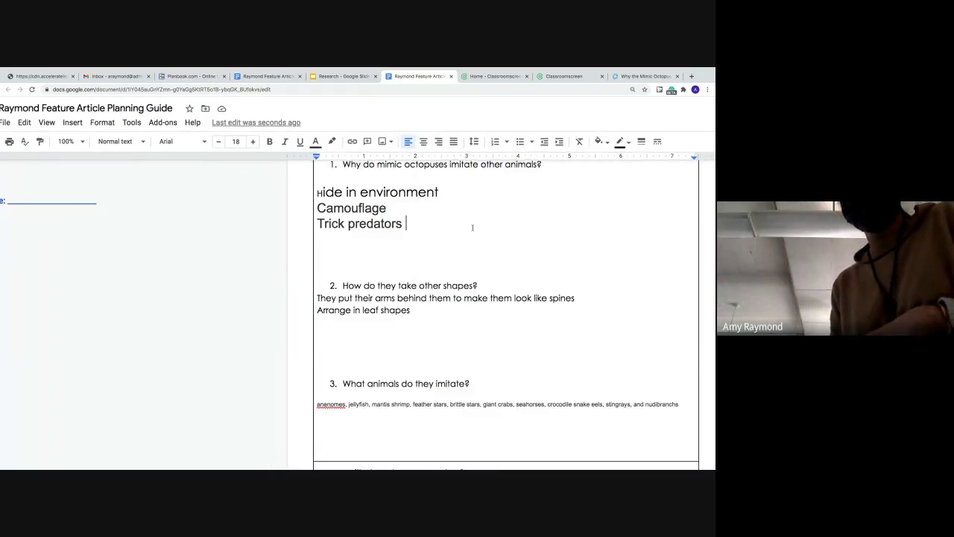
pyautogui.hotkey('ctrl', '-')
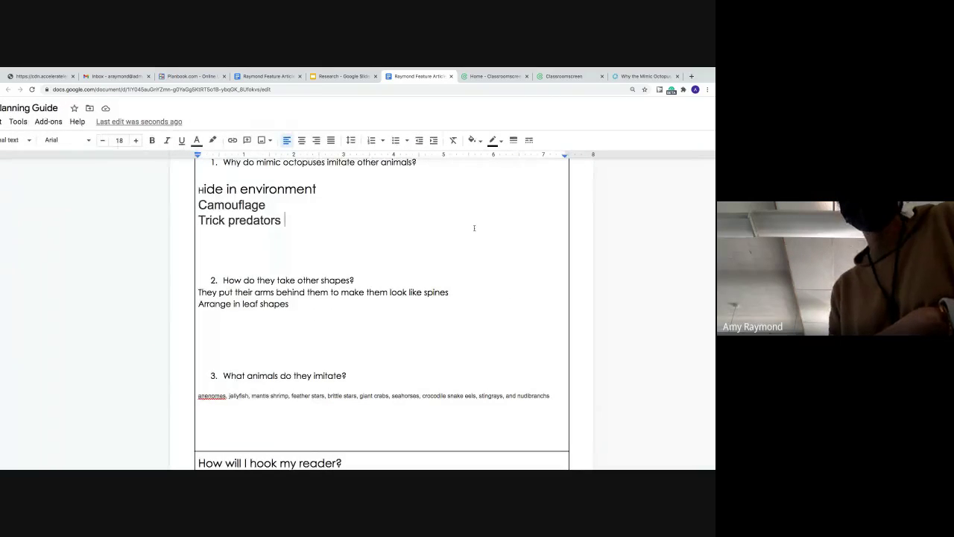
pyautogui.scroll(2, 471, 264)
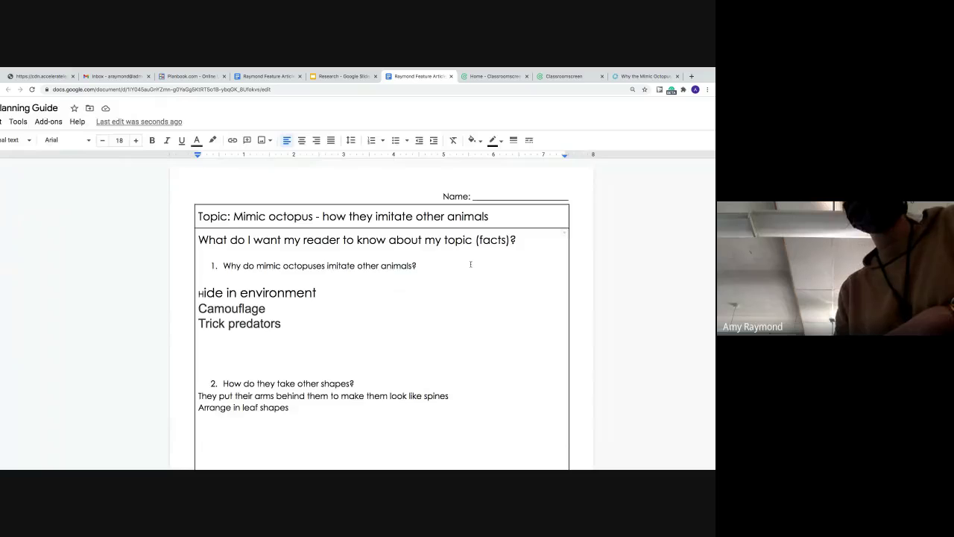
pyautogui.hotkey('ctrl', 'shift', 'f')
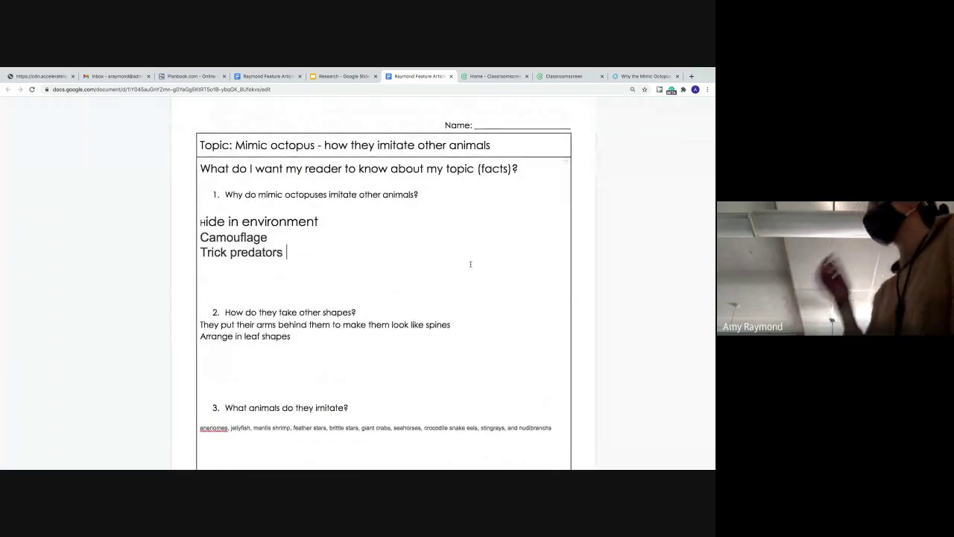